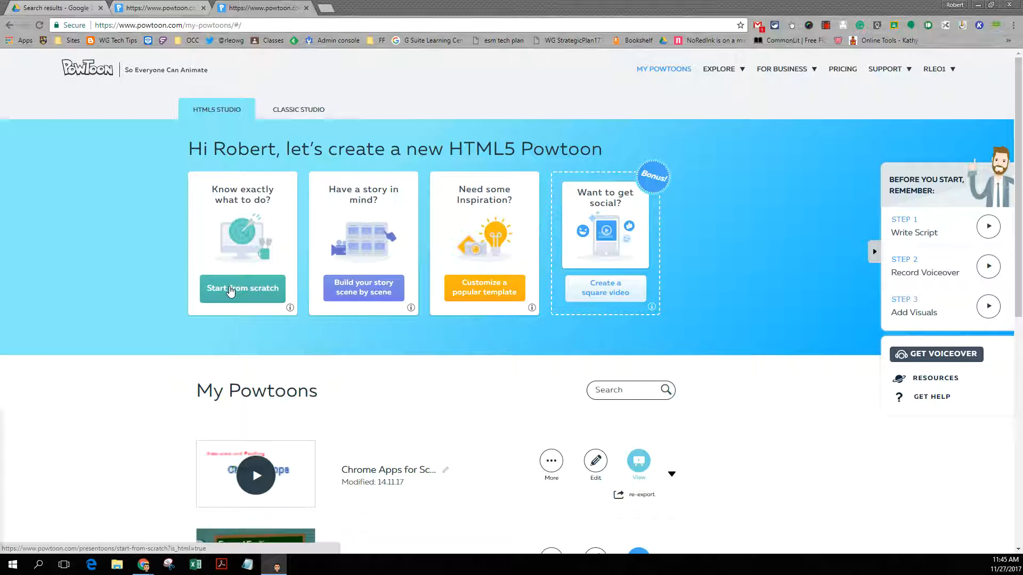
Start a new HTML5 Powtoon from scratch using the Cartoon look
click(230, 291)
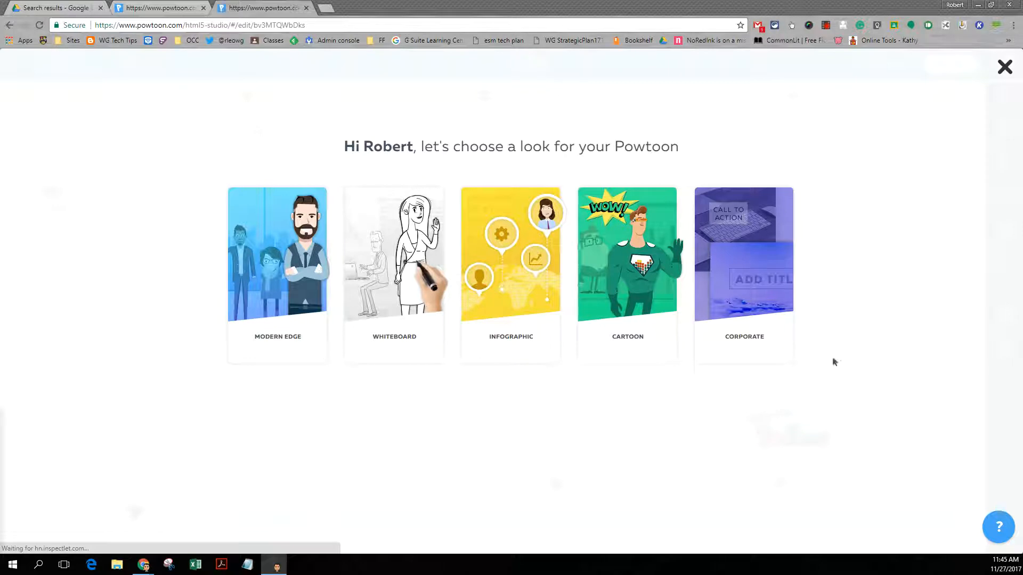
mouse_move(616, 234)
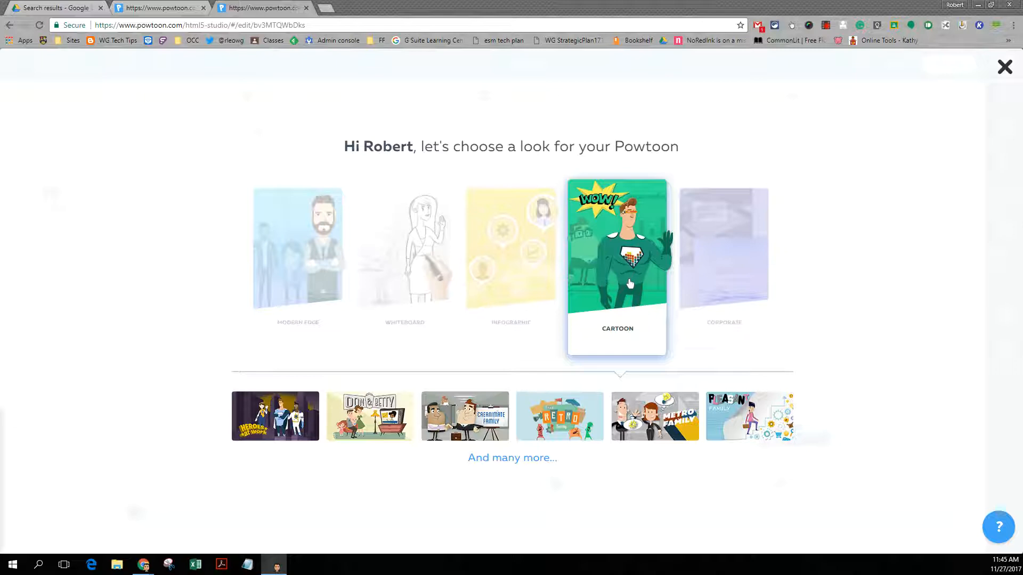
click(630, 284)
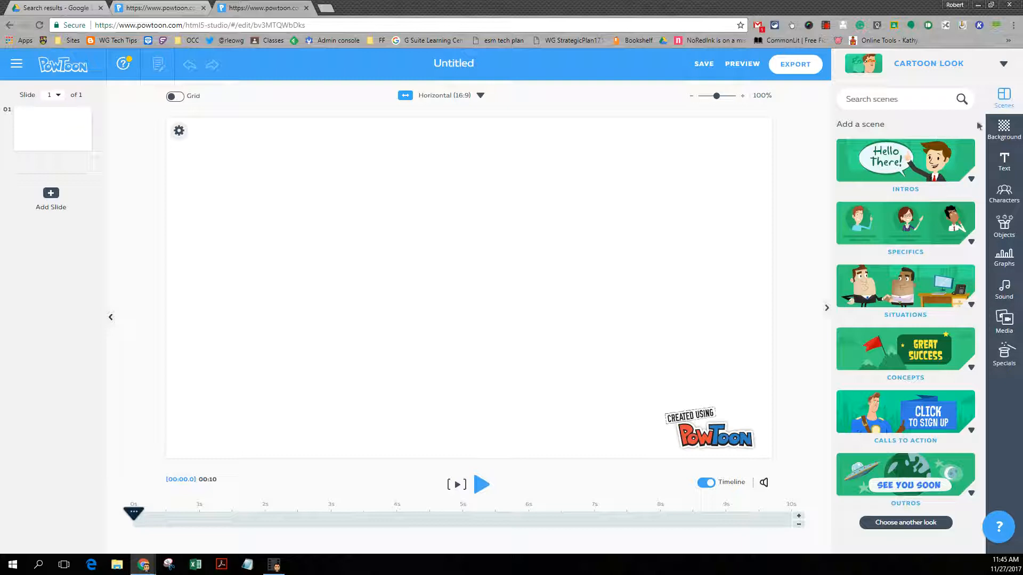
Insert the green chalkboard title scene from the Intros scenes and remove all of its premium items
click(971, 181)
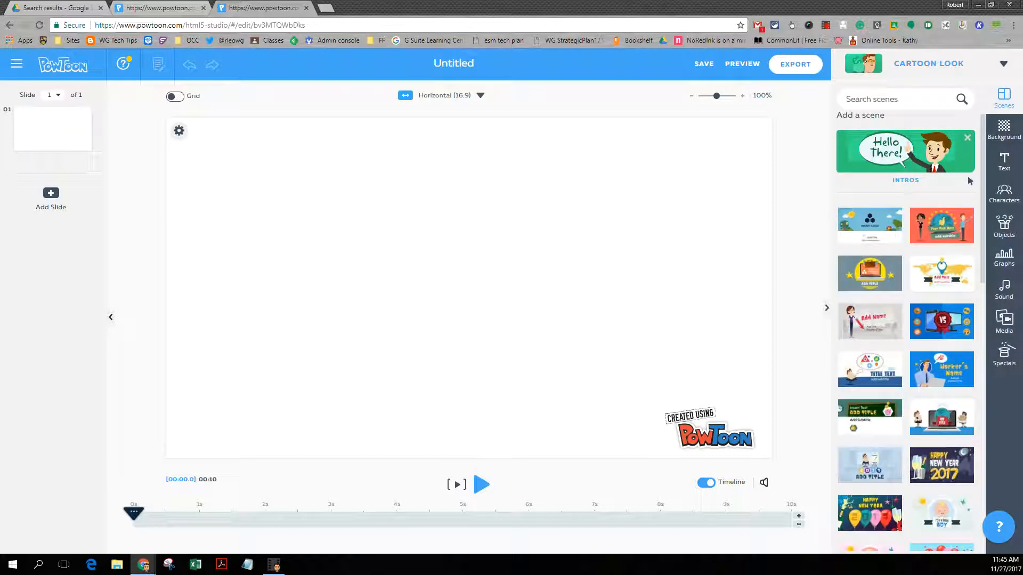
scroll(916, 308, down, 3)
scroll(916, 308, down, 4)
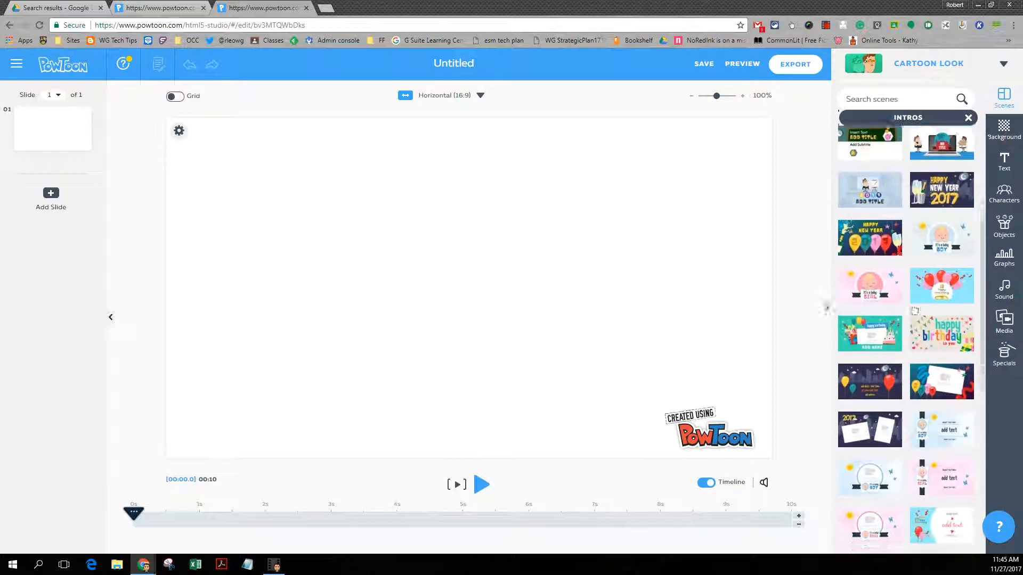
scroll(913, 299, up, 5)
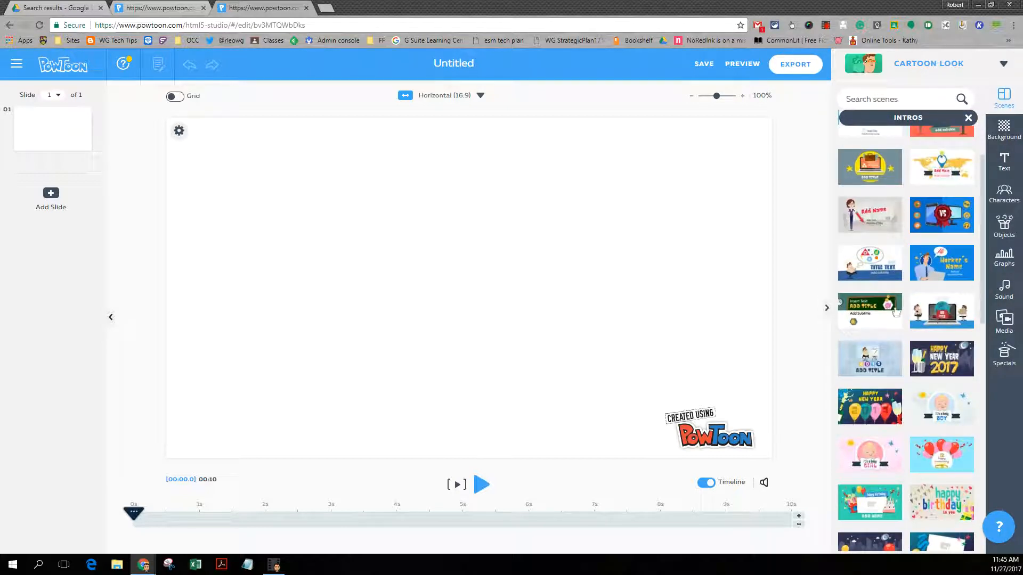
click(860, 311)
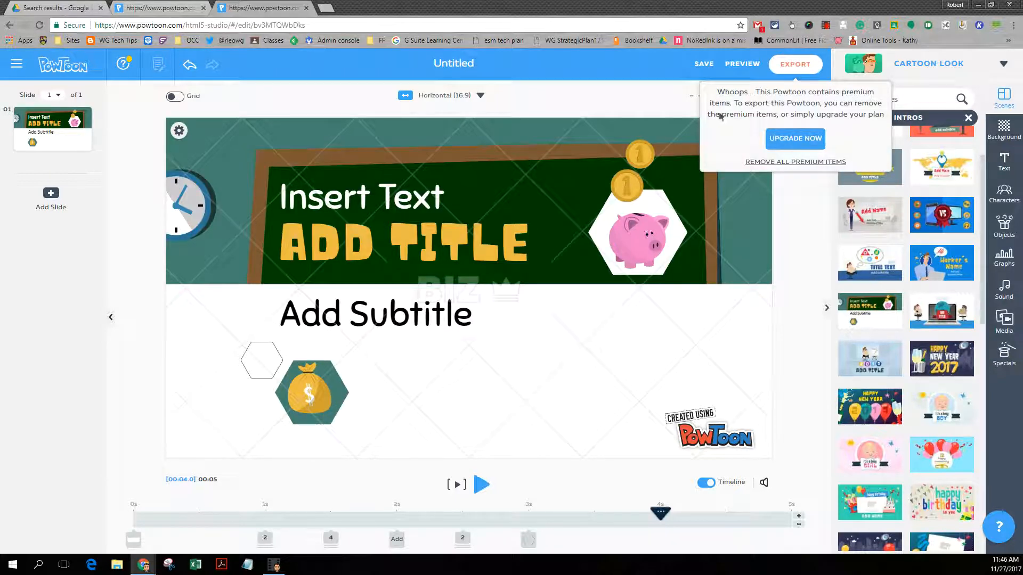
click(787, 162)
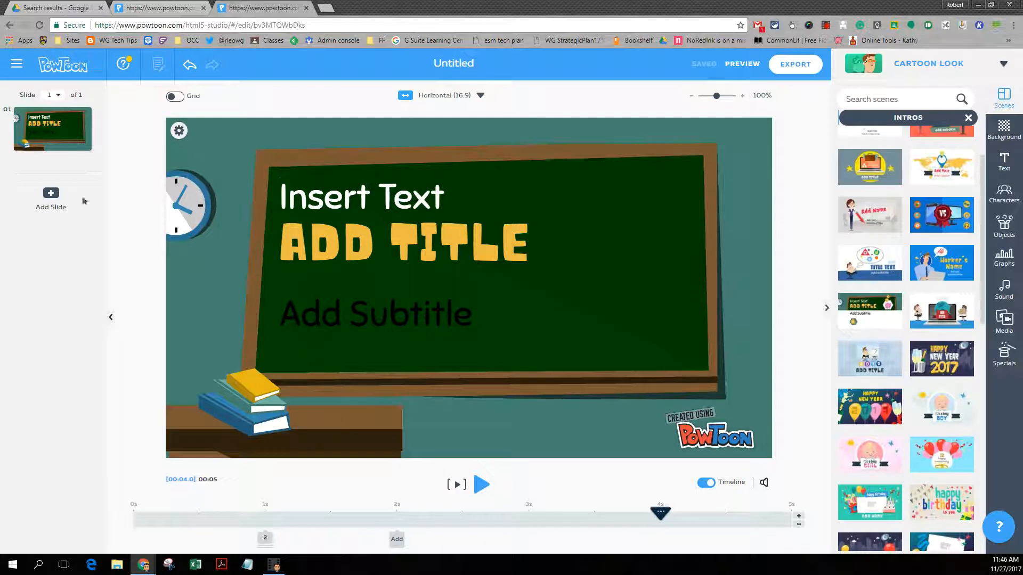
Add a second slide and set its background to the light blue basic color #6CB9F1
click(51, 194)
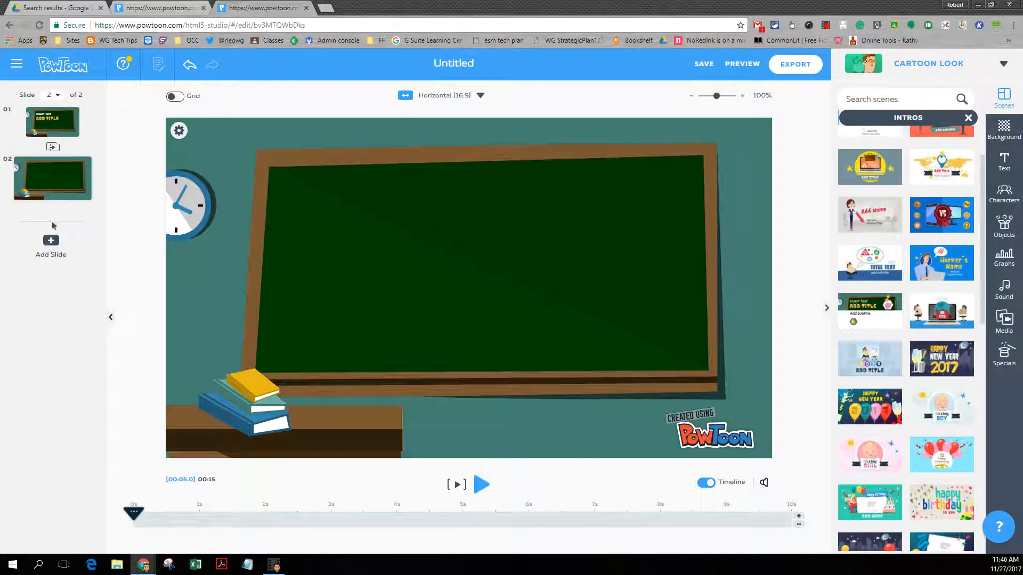
mouse_move(37, 176)
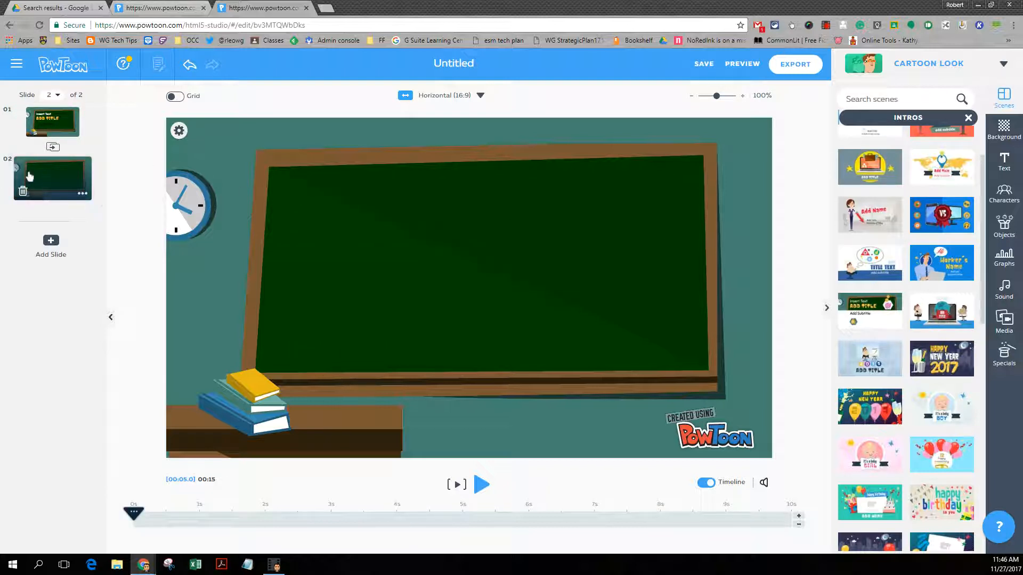
click(1004, 126)
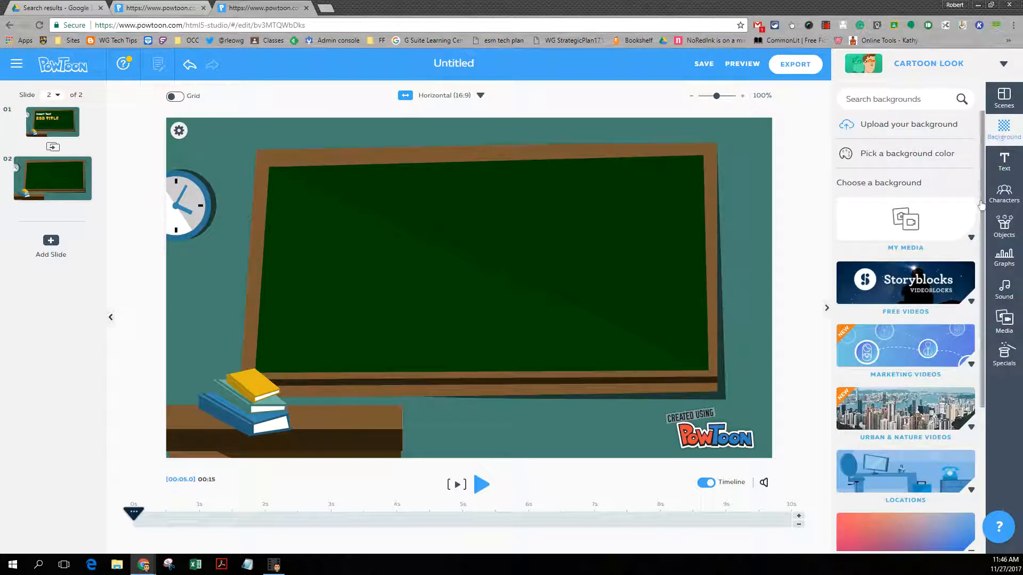
click(903, 154)
click(756, 200)
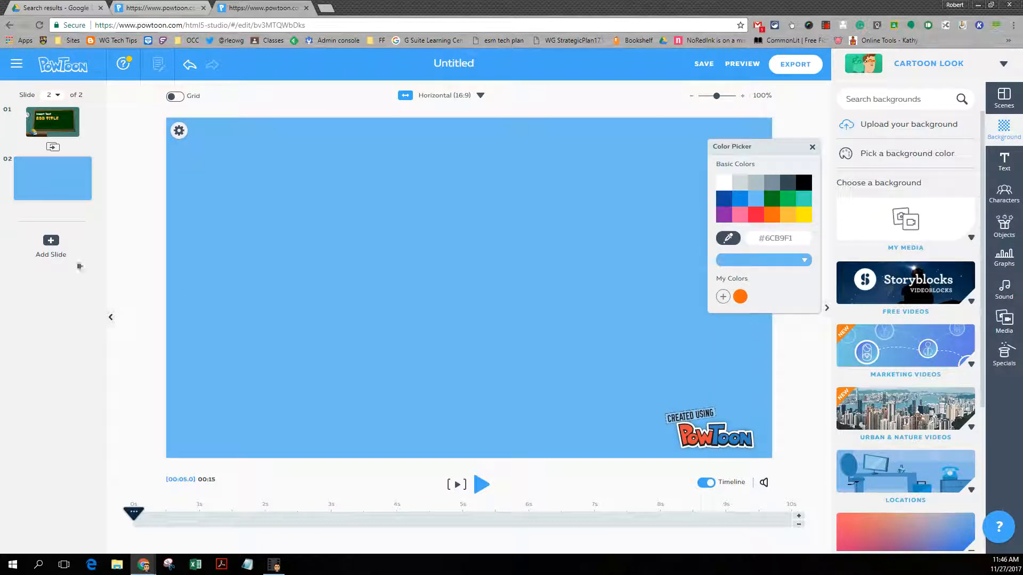
Add a third slide and set its background color to white (#FFFFFF)
click(50, 243)
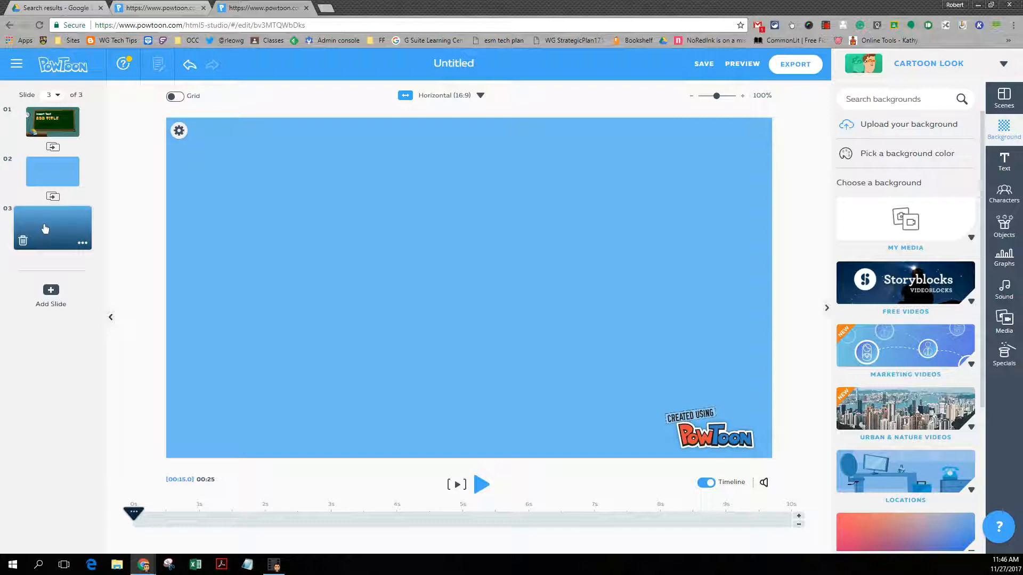
click(906, 153)
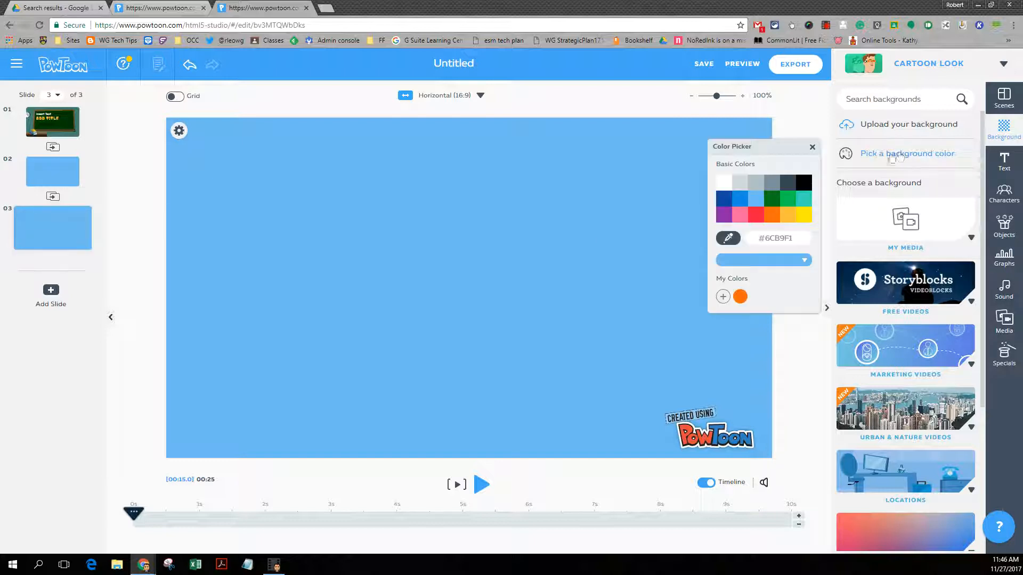
click(720, 184)
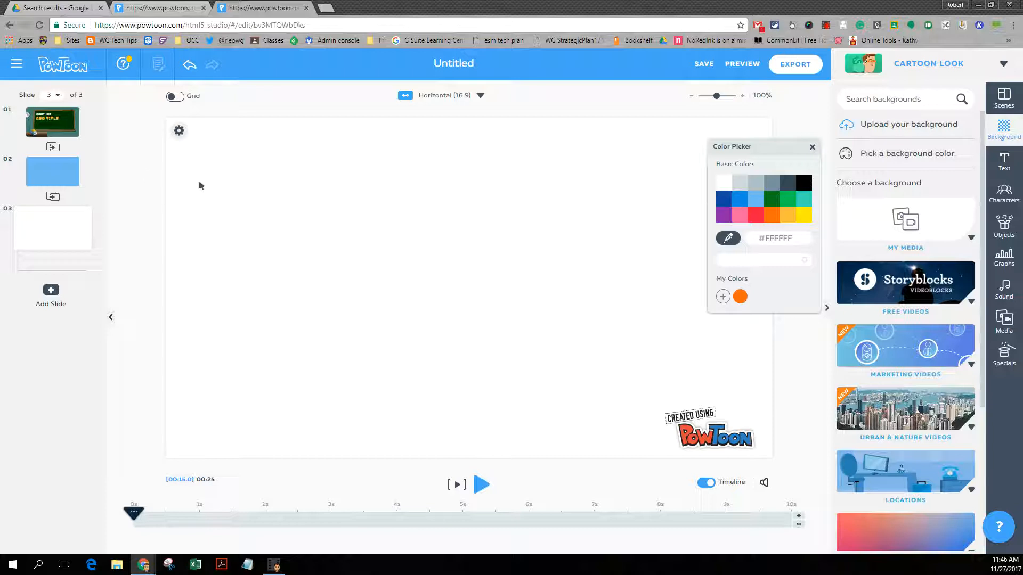
Set the second slide's background to the West Genesee wildcat logo from My Media
click(74, 173)
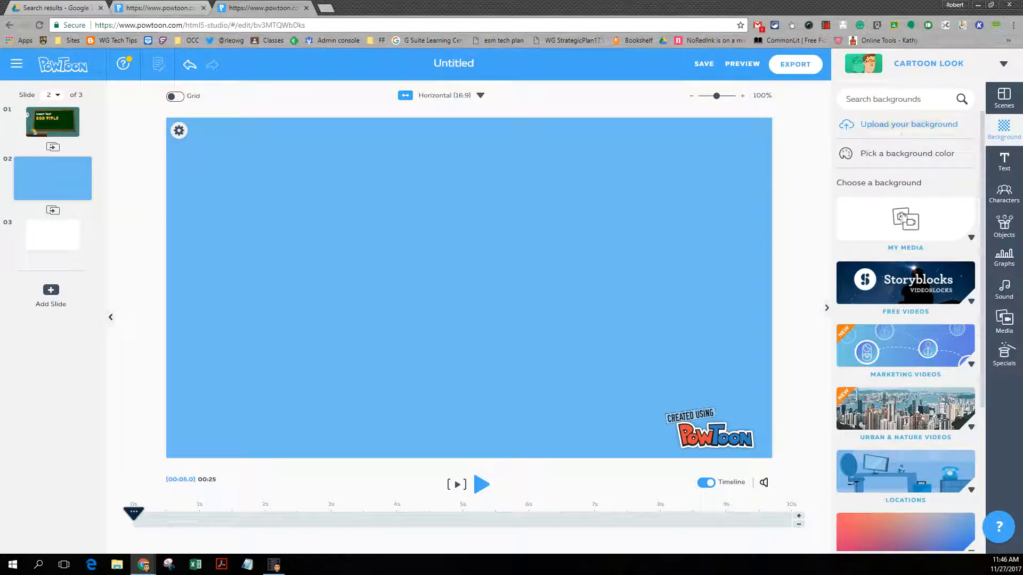
click(957, 238)
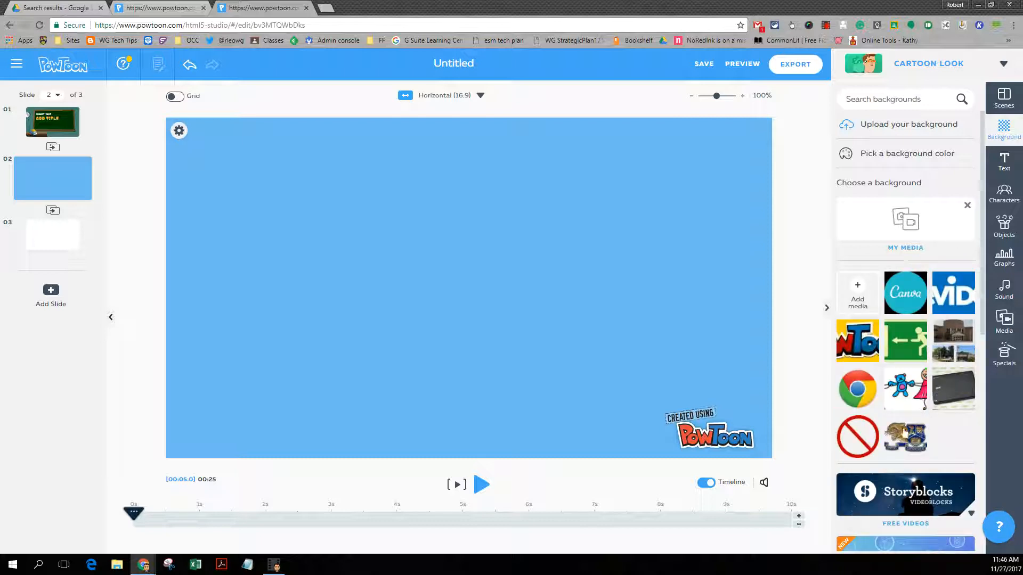
click(904, 436)
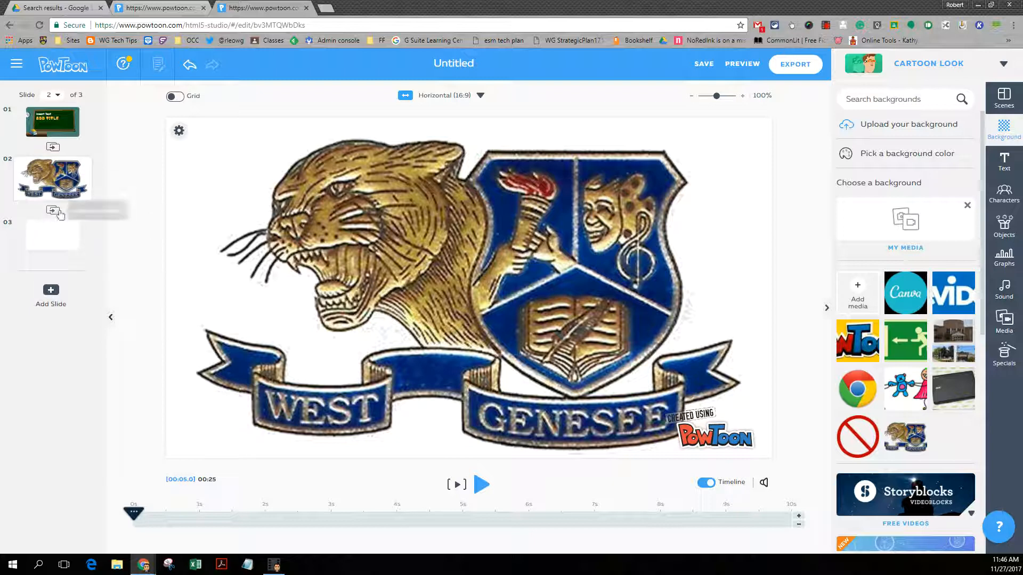
Duplicate the West Genesee logo slide and set the duplicate's background color to white
click(83, 195)
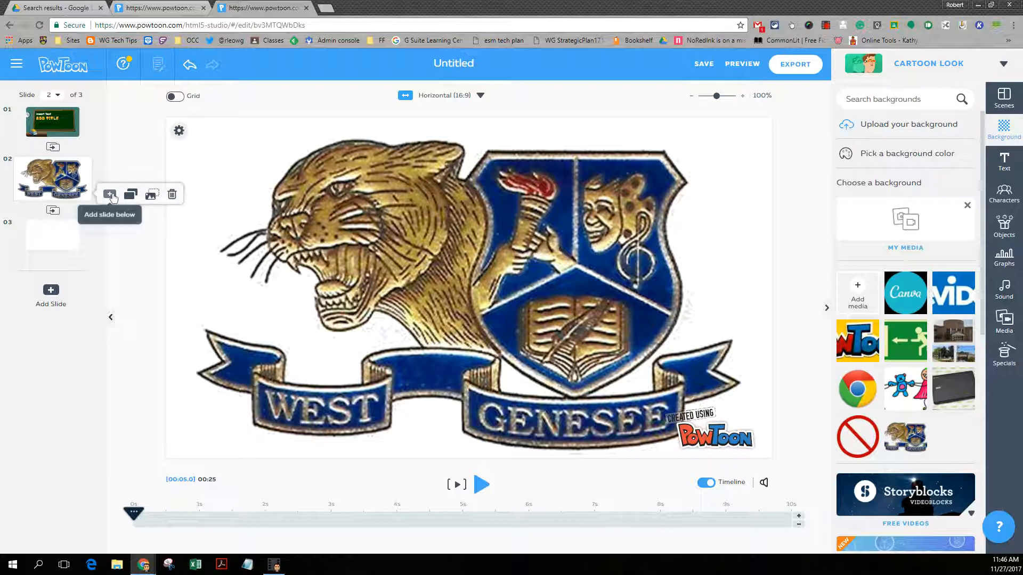
click(130, 196)
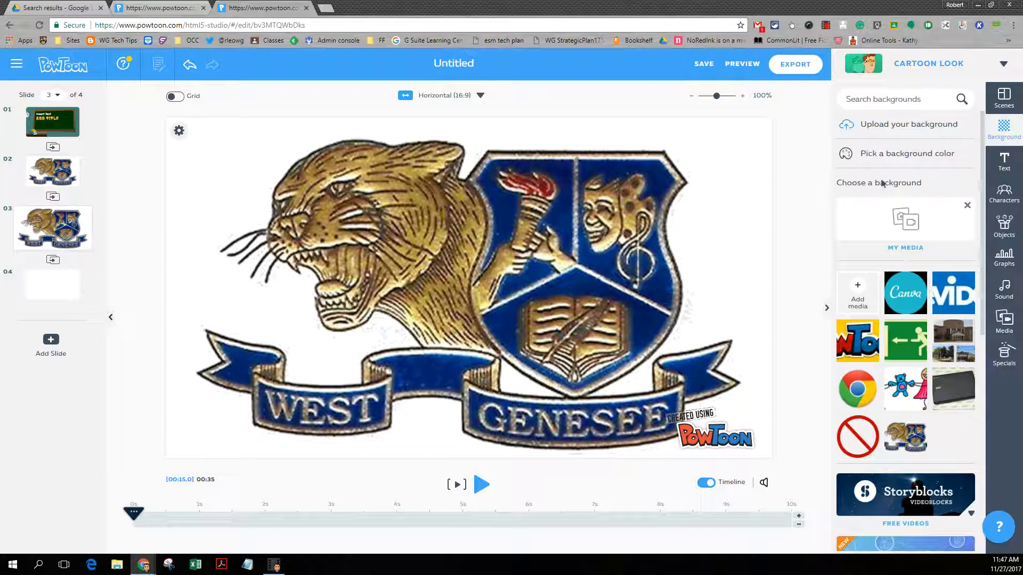
click(889, 154)
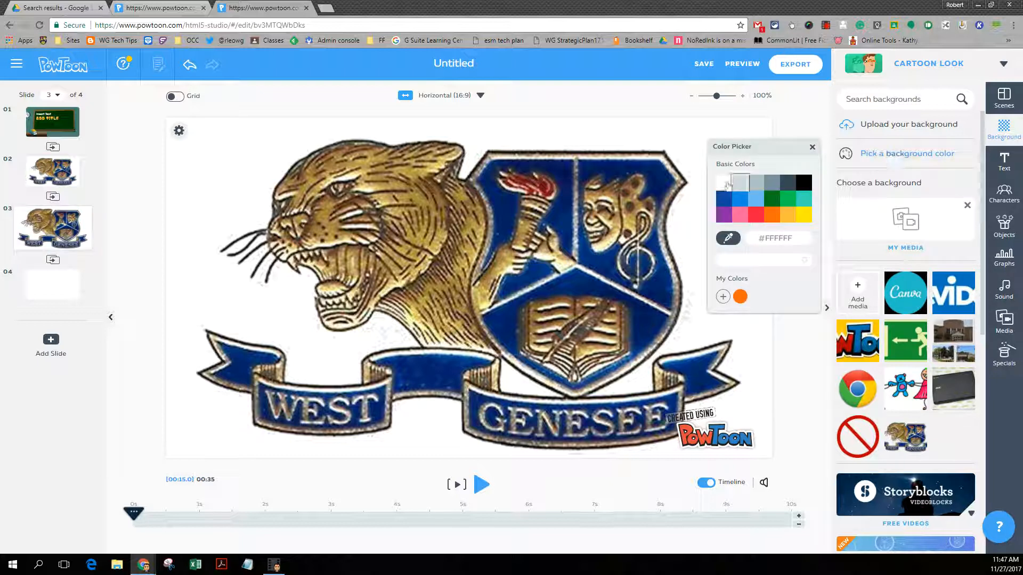
click(727, 183)
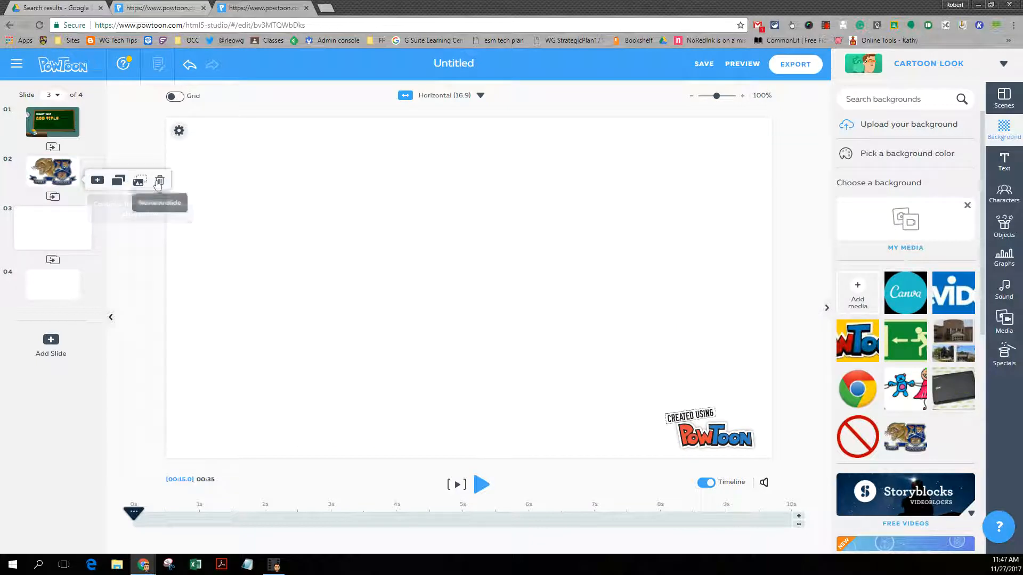
Remove the West Genesee logo slide and the chalkboard title slide
click(143, 190)
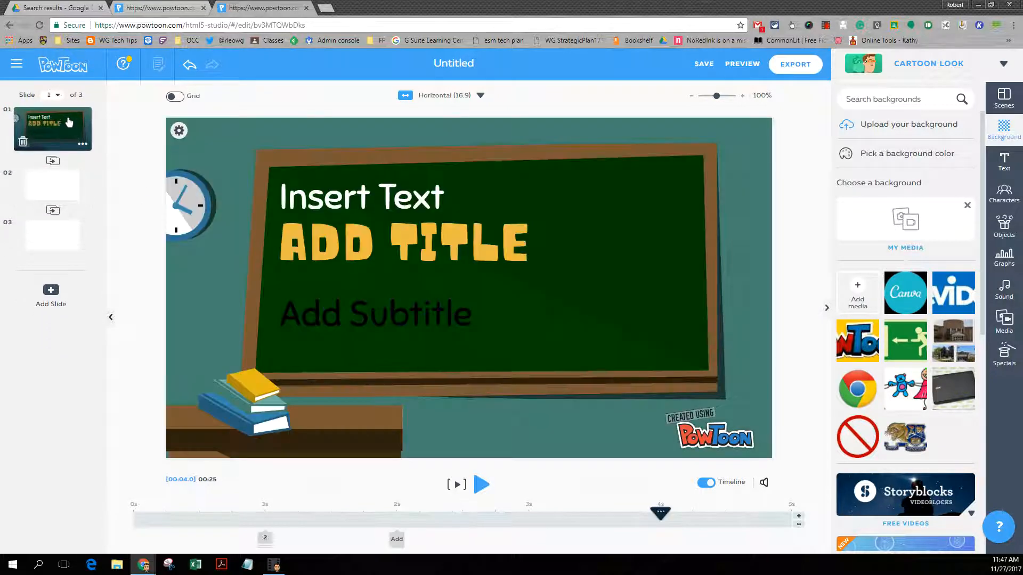
mouse_move(62, 132)
click(22, 141)
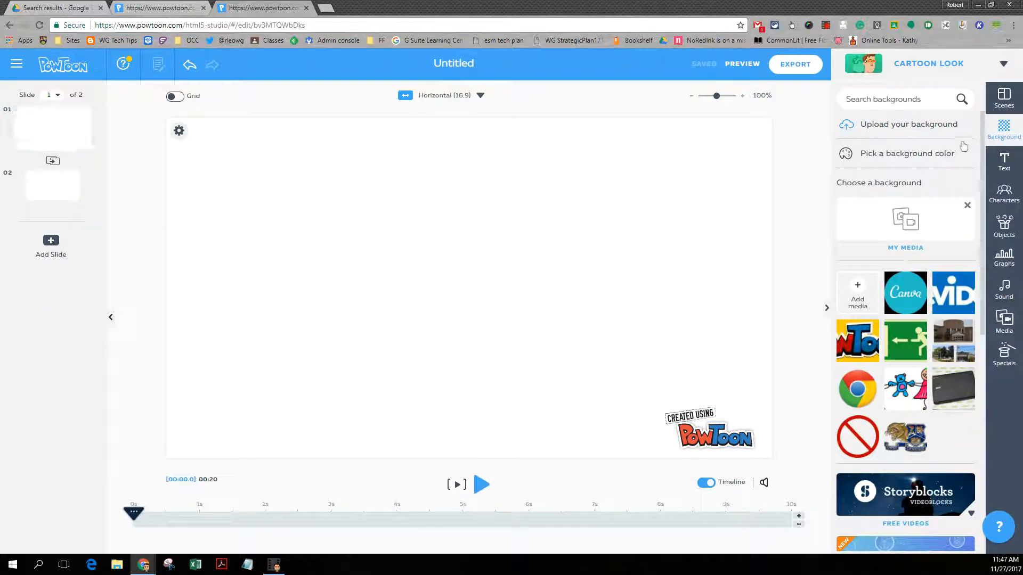
Add a title reading "PowToon" to the first slide
click(1002, 162)
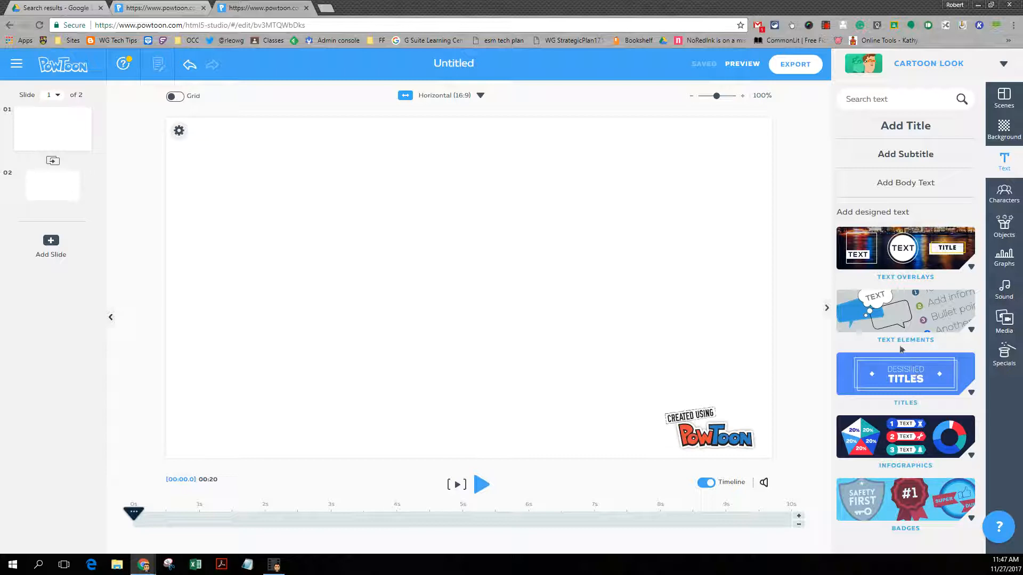
click(906, 130)
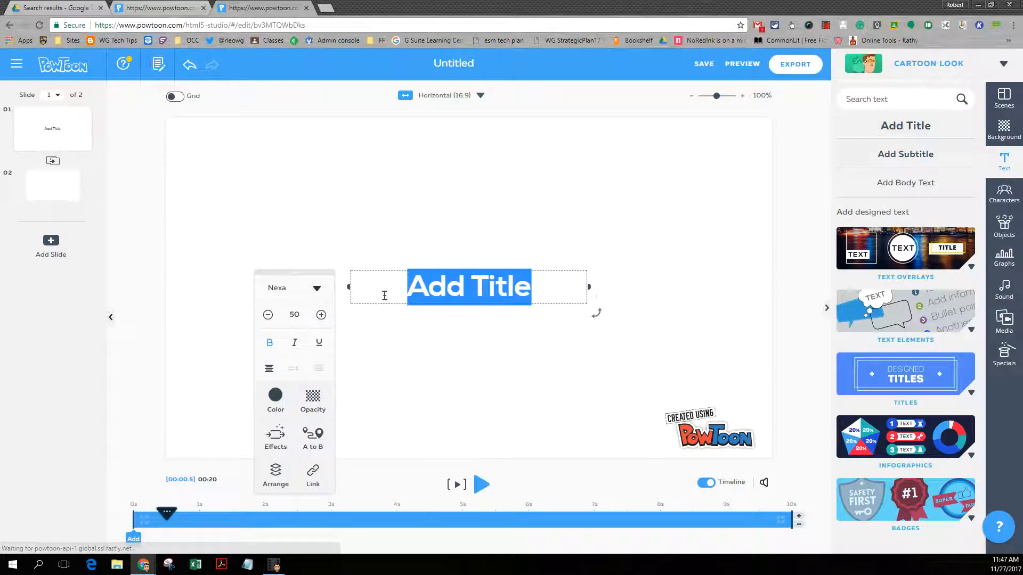
text(PowToon)
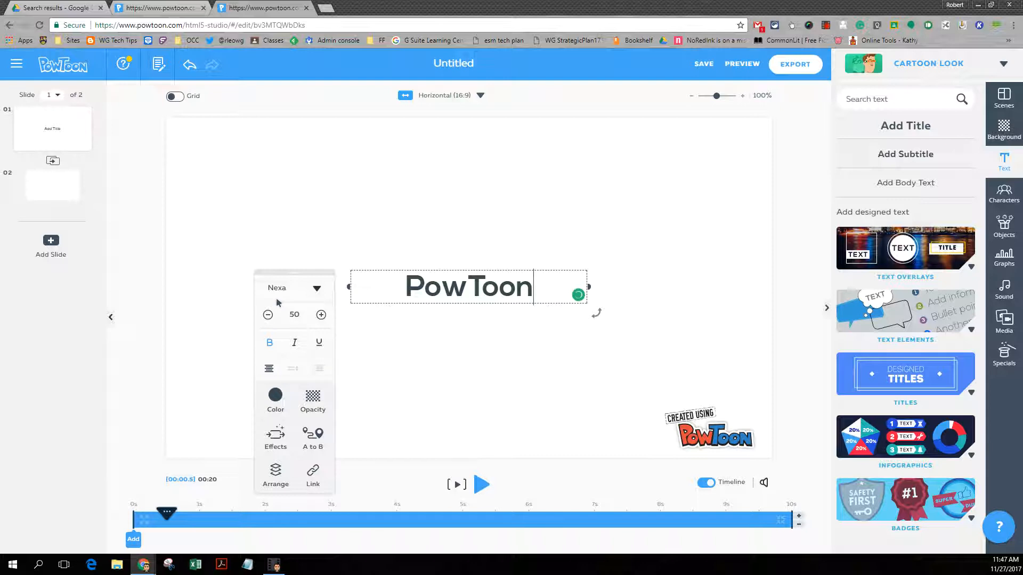
Change the title's font to Retro (Chunk Five Ex)
click(317, 288)
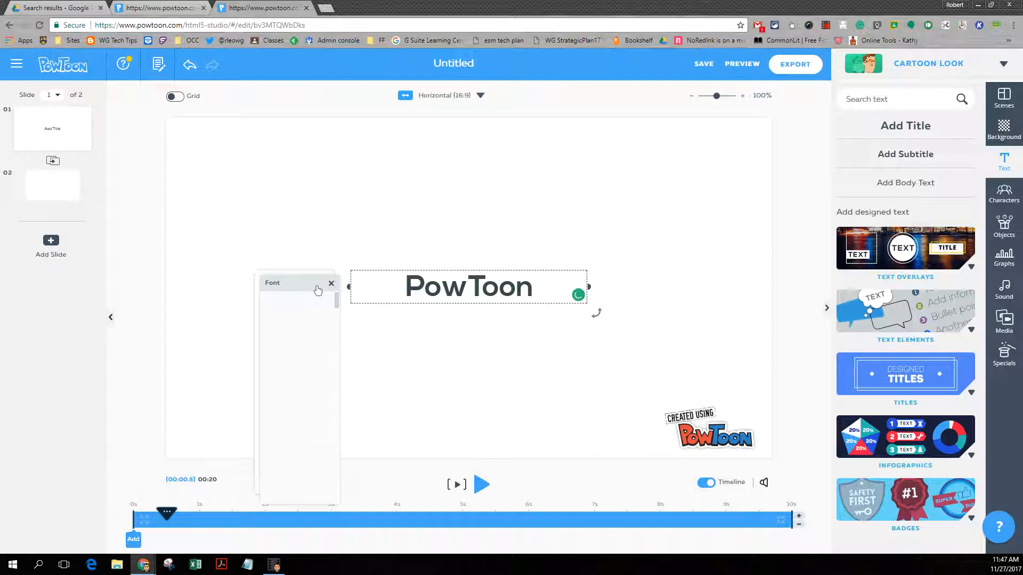
scroll(319, 352, down, 5)
scroll(318, 353, down, 5)
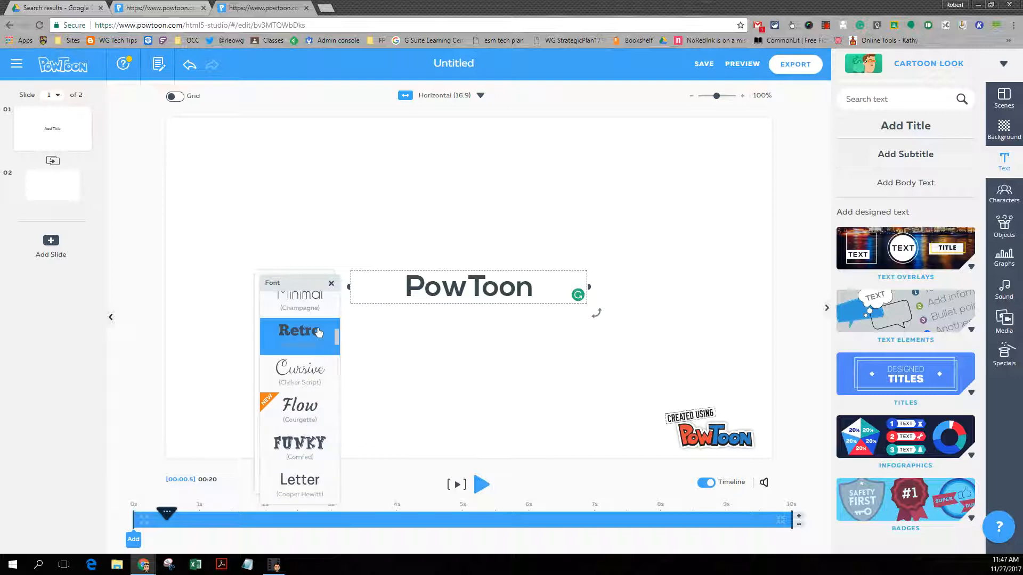
click(319, 333)
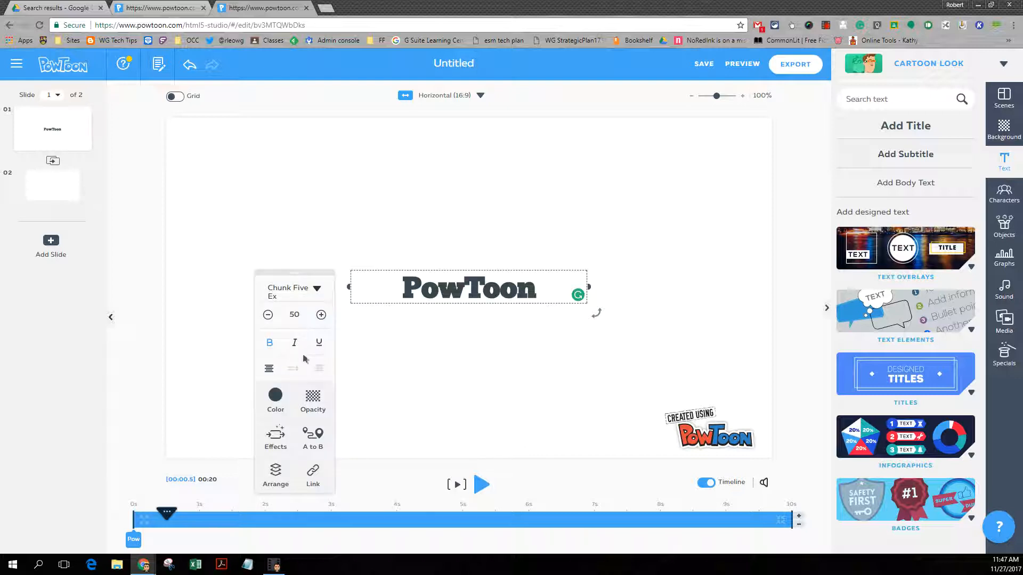
Try smaller and larger title sizes, finishing with the font size at 55
click(267, 315)
click(268, 315)
click(268, 315)
click(267, 314)
click(267, 314)
click(321, 315)
click(320, 315)
click(321, 315)
click(321, 315)
click(320, 314)
click(320, 314)
click(320, 315)
click(321, 315)
click(321, 315)
Turn off bold for the title, and switch italic and underline on and back off
click(271, 343)
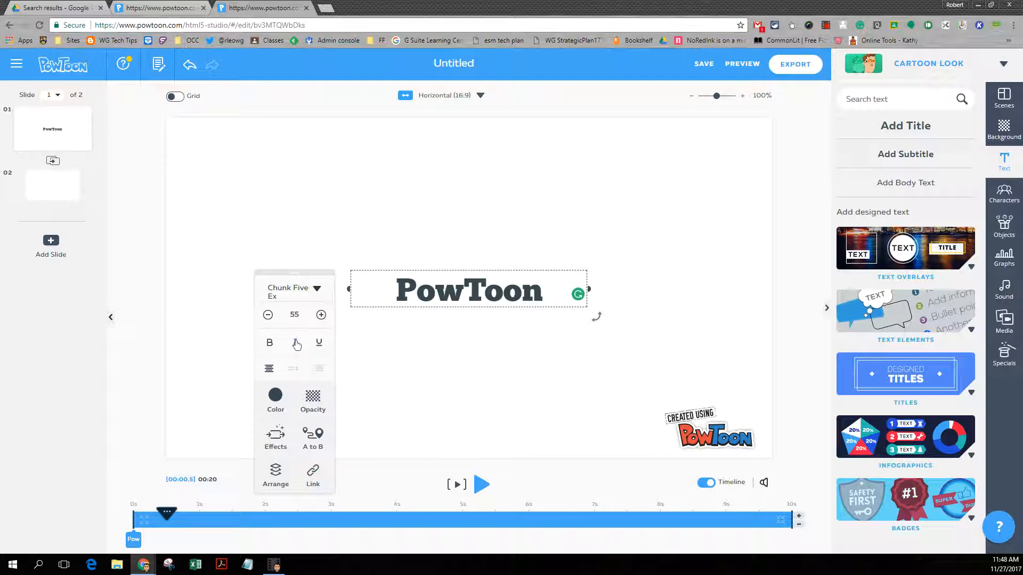
click(295, 344)
click(320, 345)
click(320, 345)
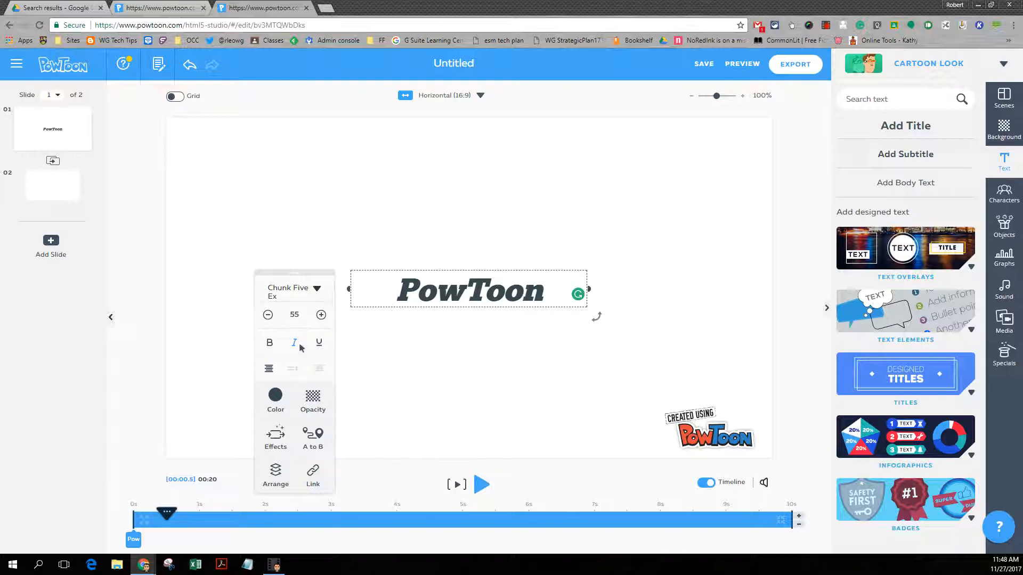
click(294, 345)
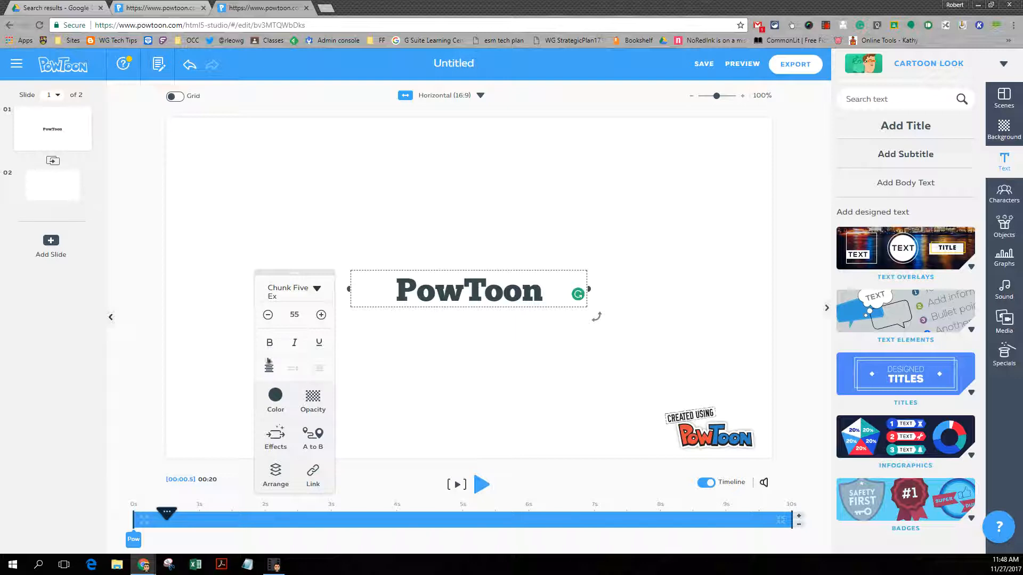
Try left and right alignment for the title, finishing with it centred
click(269, 370)
click(264, 352)
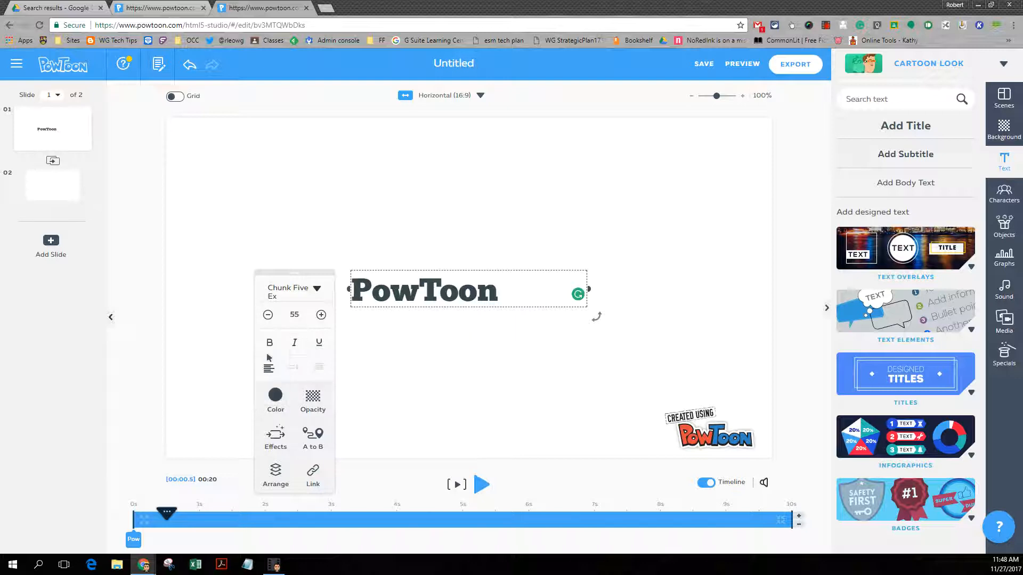
click(273, 371)
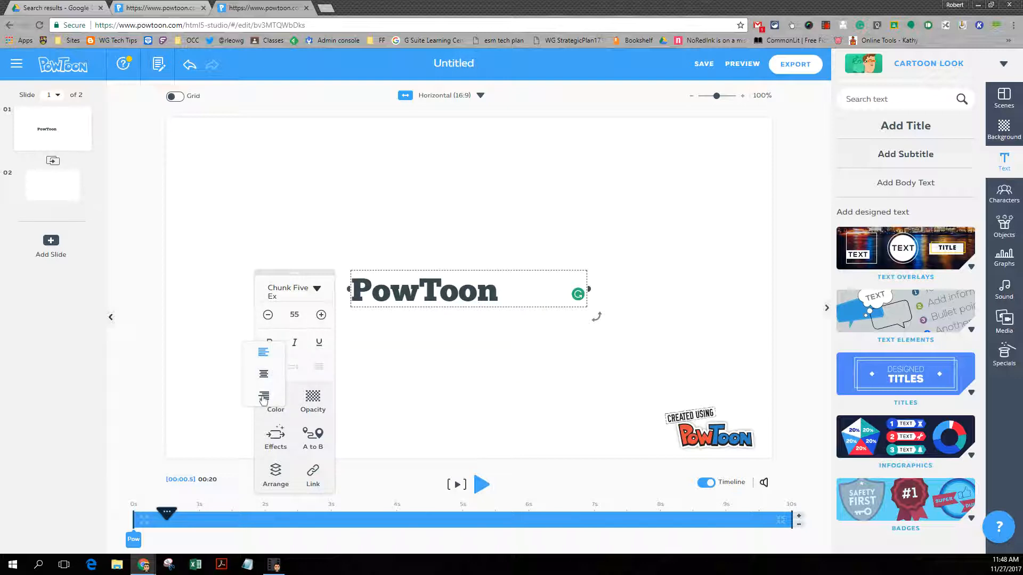
click(263, 397)
click(270, 372)
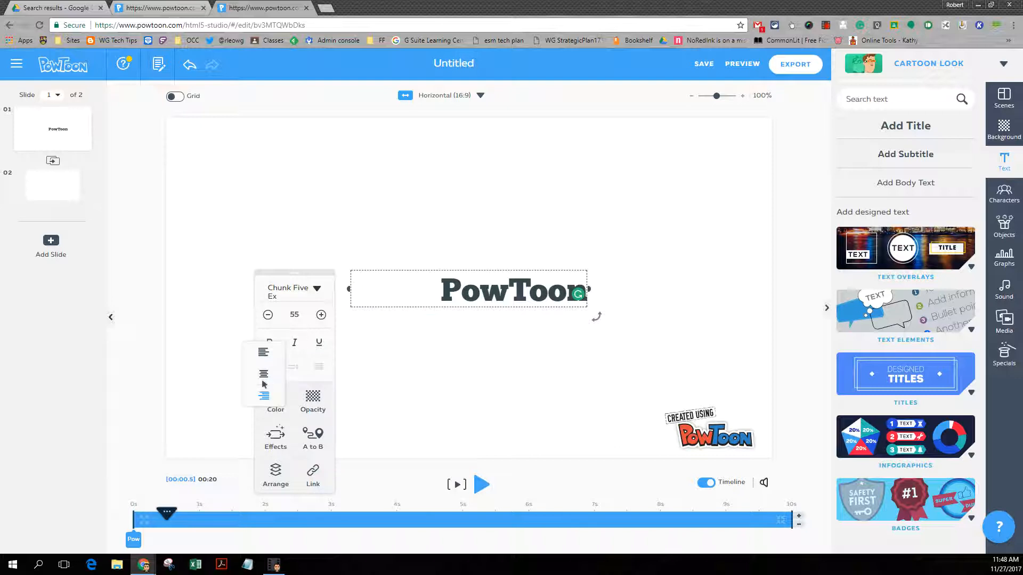
click(264, 376)
Change the title's text color to dark blue (#0E47A1)
click(276, 396)
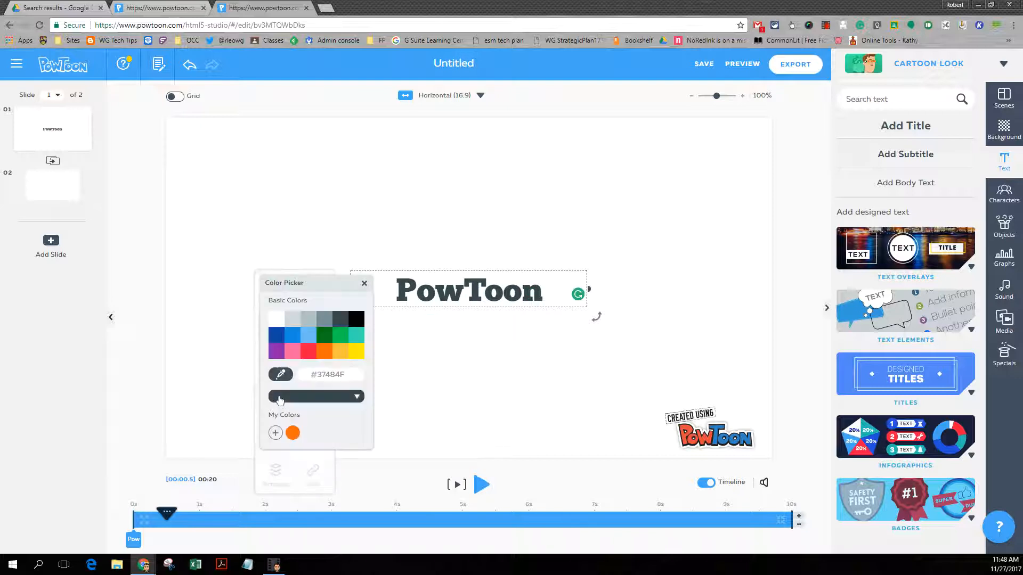
click(275, 335)
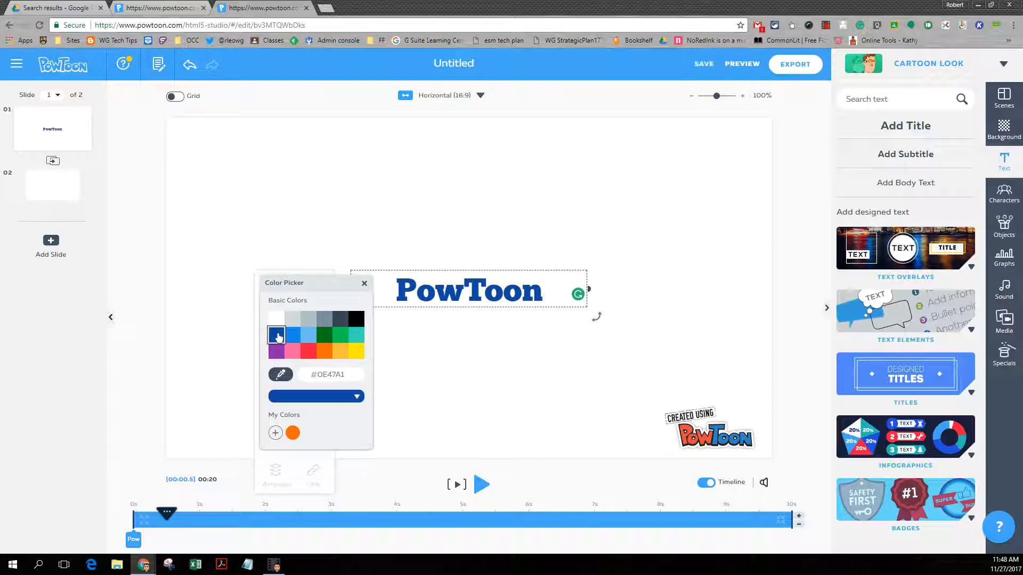
click(359, 403)
click(418, 385)
Try the title's opacity setting, leaving it at 100%
click(434, 293)
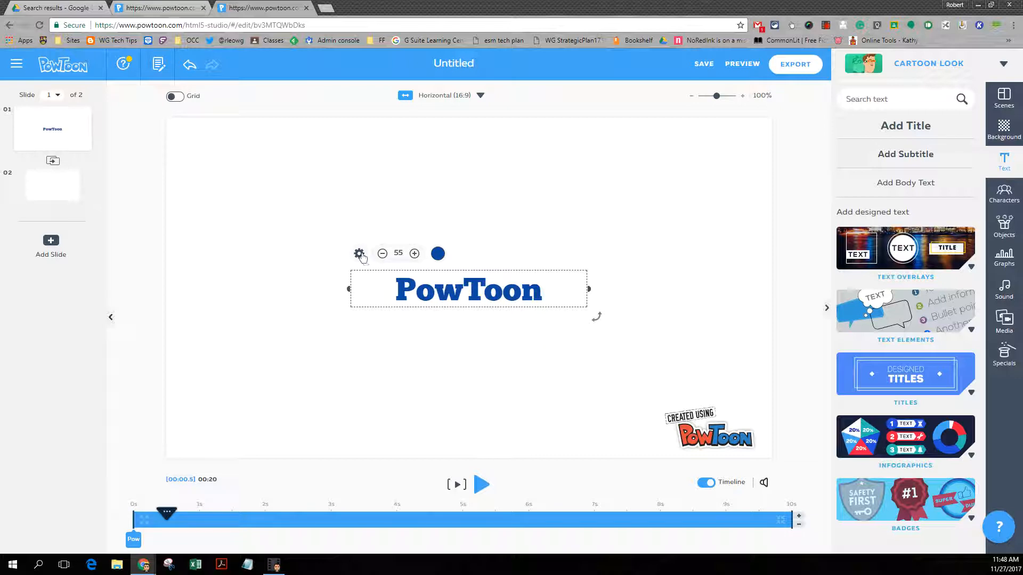
click(359, 254)
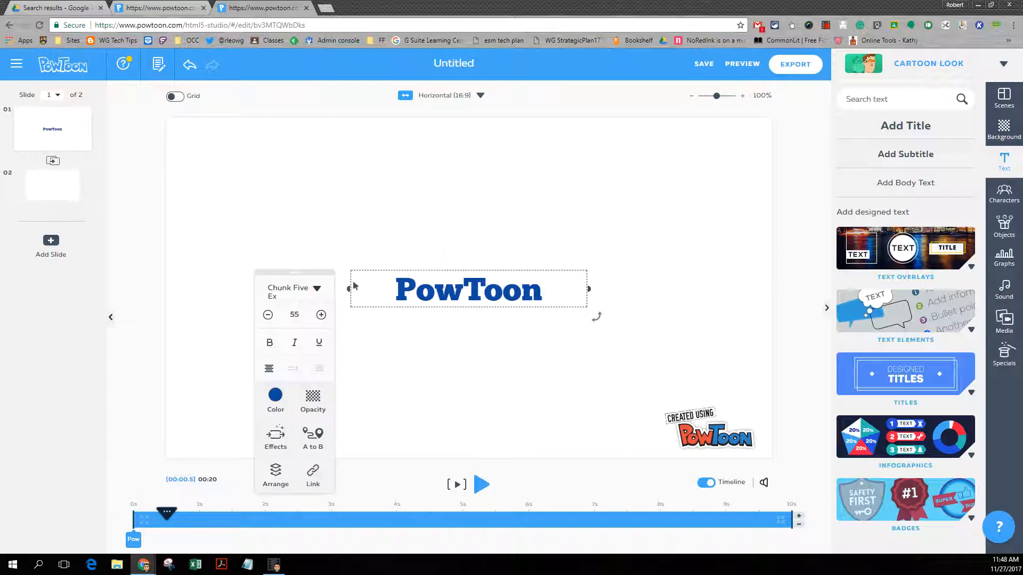
click(319, 397)
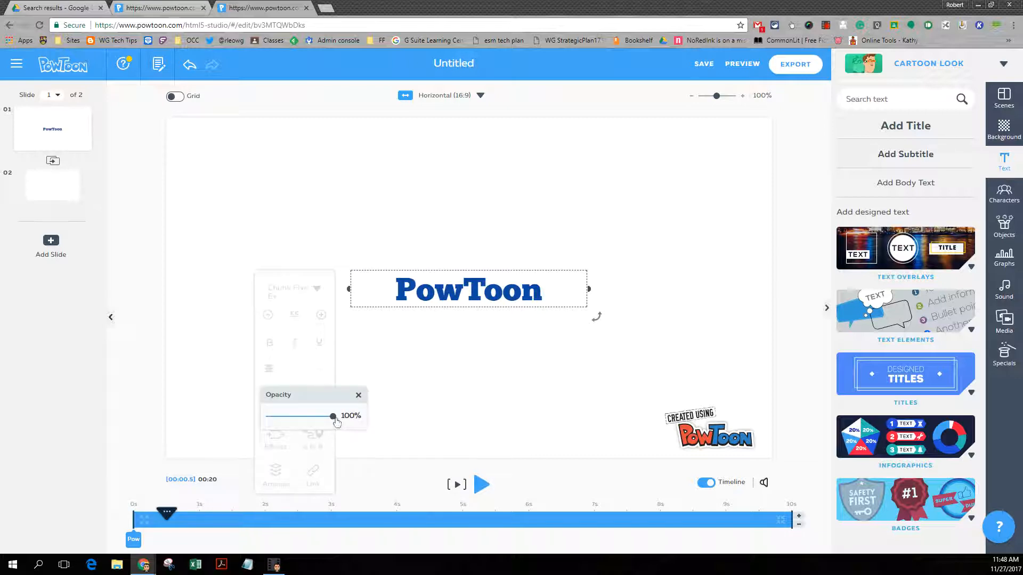
mouse_move(334, 421)
mouse_down()
mouse_move(279, 417)
mouse_move(349, 416)
mouse_up()
click(359, 394)
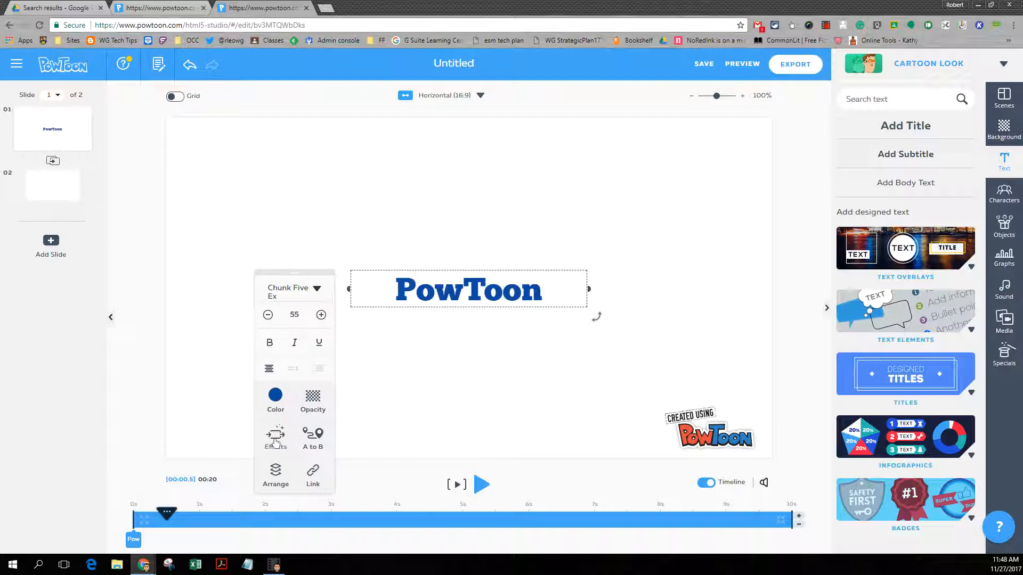
Give the title the Write enter effect and move it up to the upper part of the slide
click(275, 440)
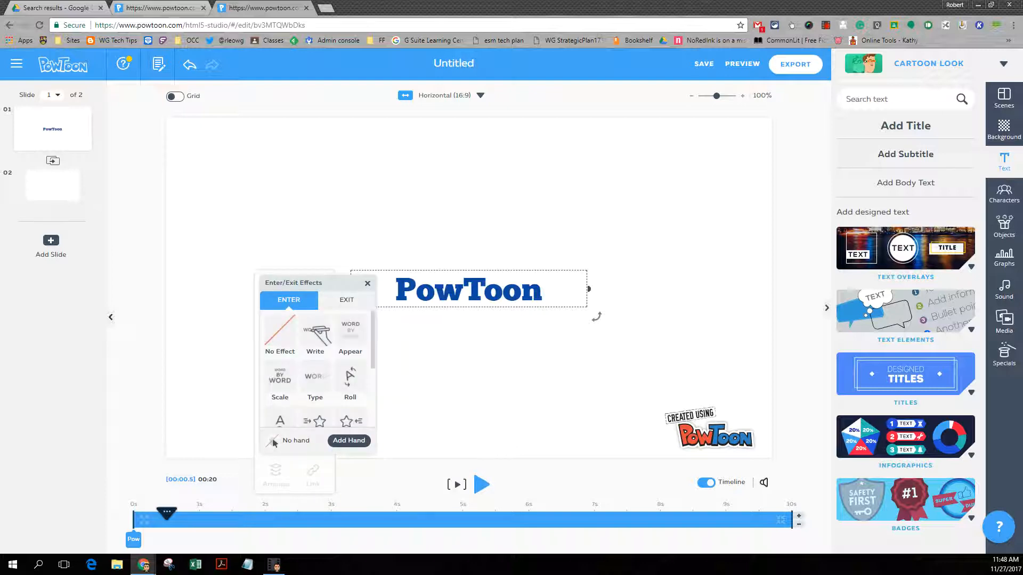
click(316, 334)
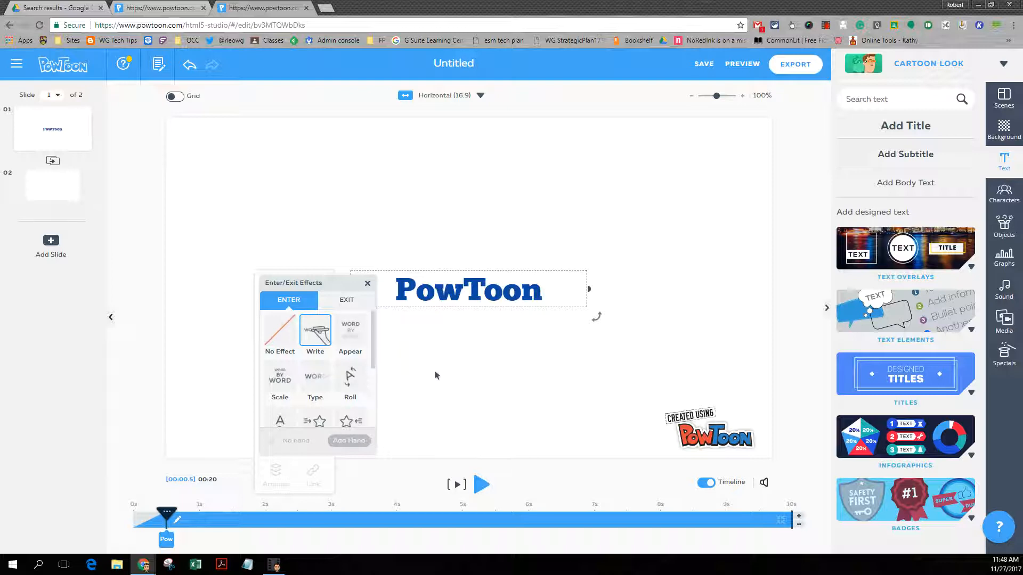
double_click(449, 295)
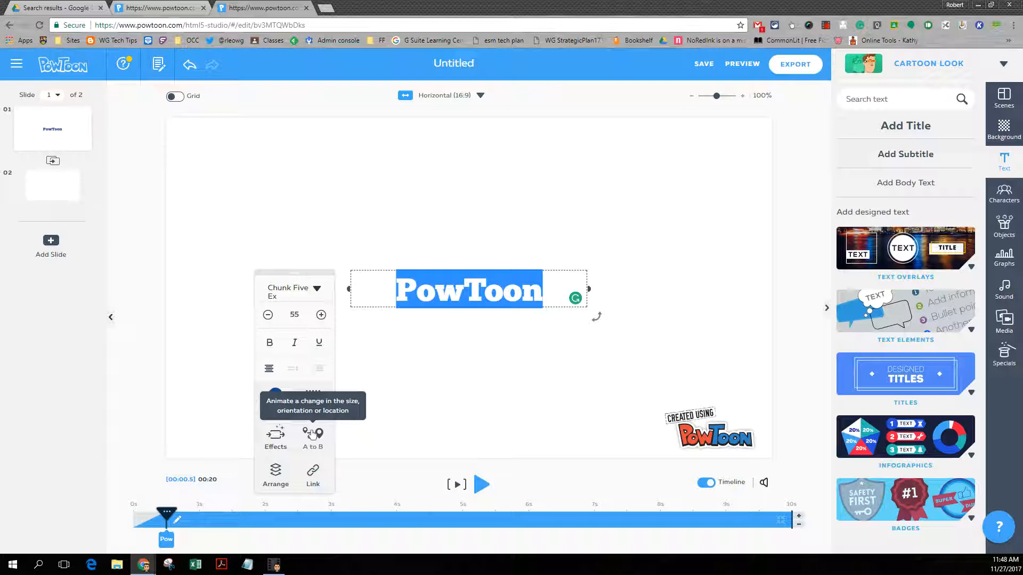
click(490, 238)
drag(458, 308, 458, 207)
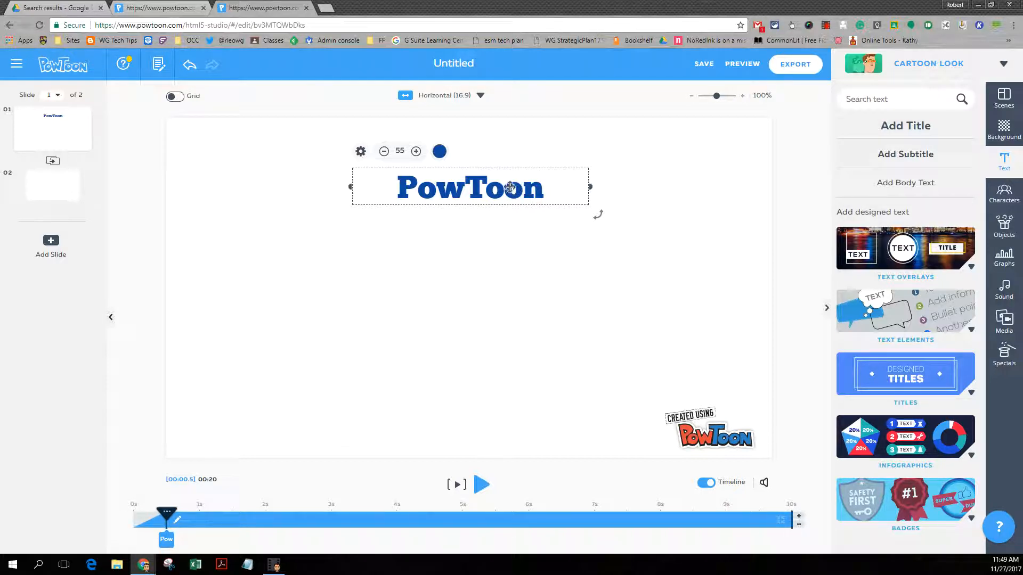
Shorten the first slide's duration to 6 seconds
click(797, 527)
click(798, 527)
click(797, 527)
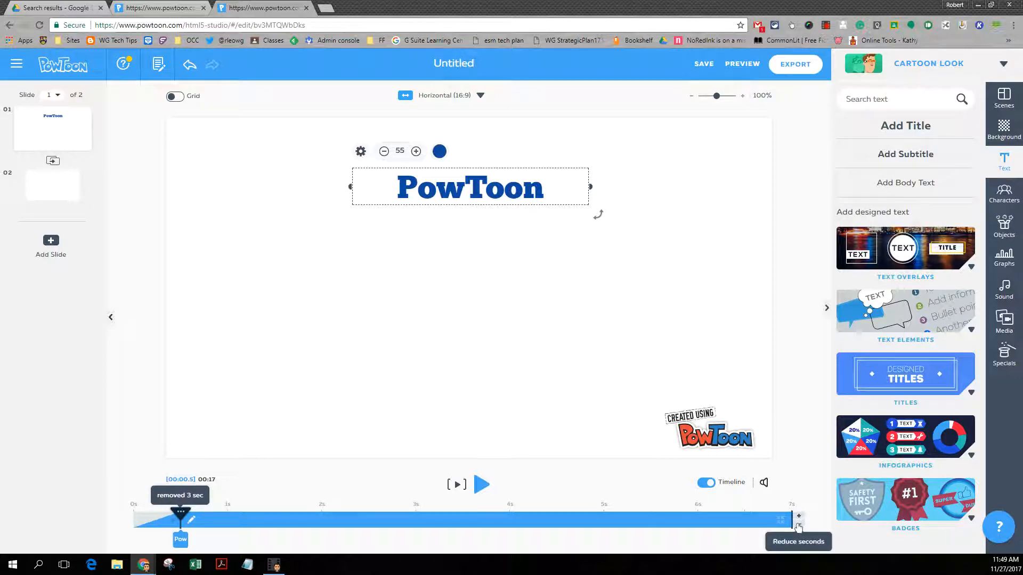
click(797, 527)
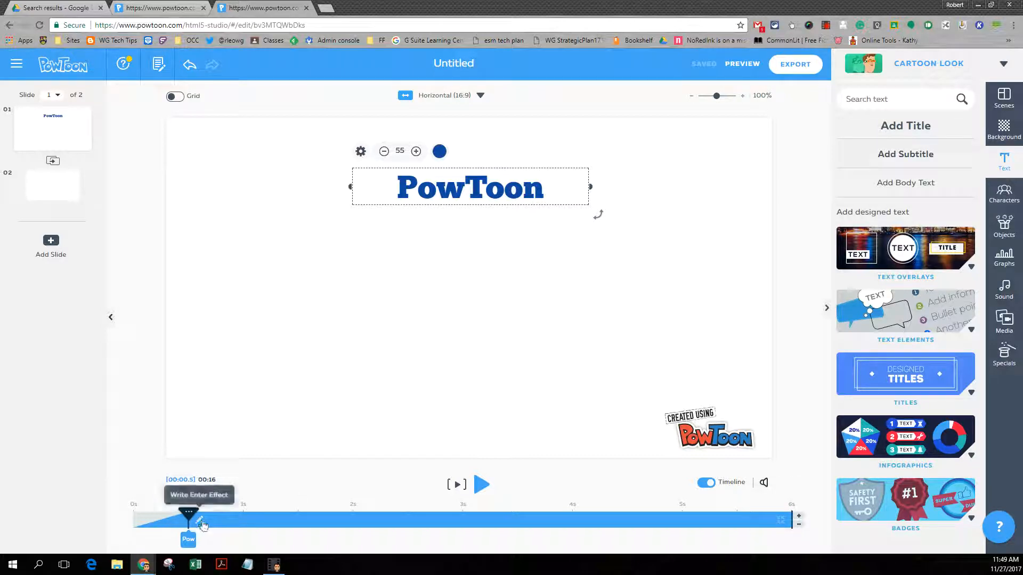
Review the title's enter effects and set its exit effect to Down
click(200, 522)
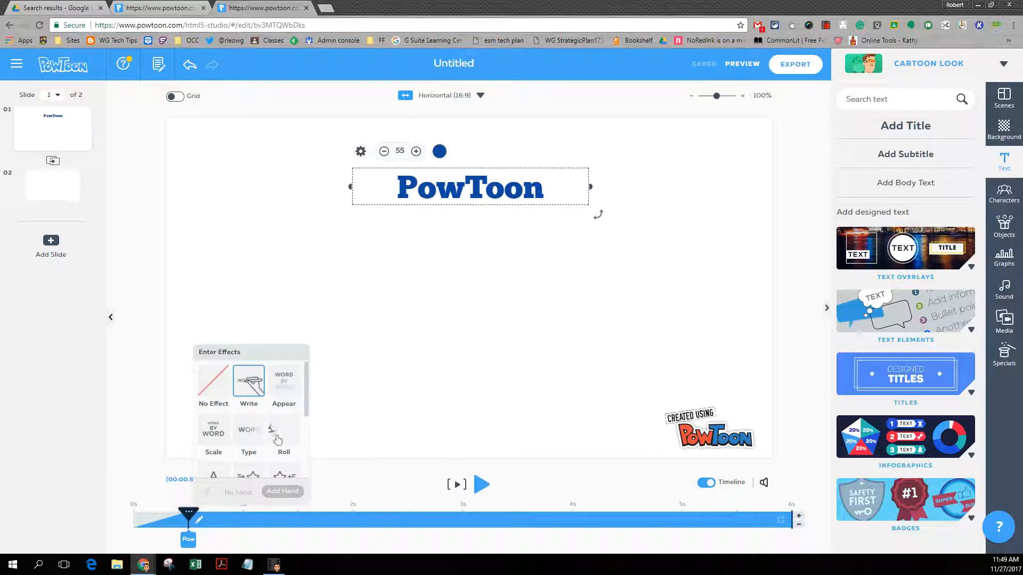
click(781, 524)
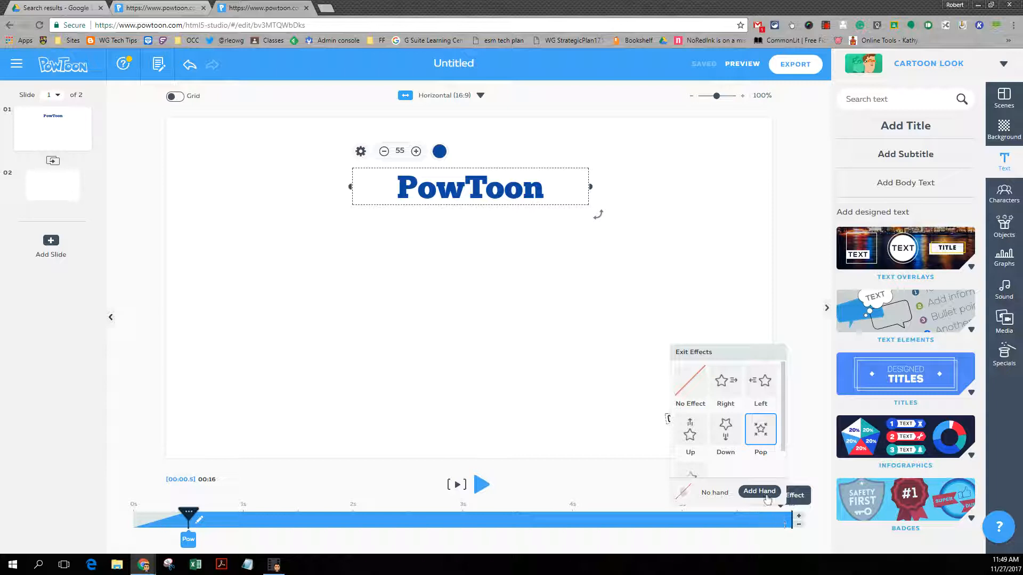
click(725, 432)
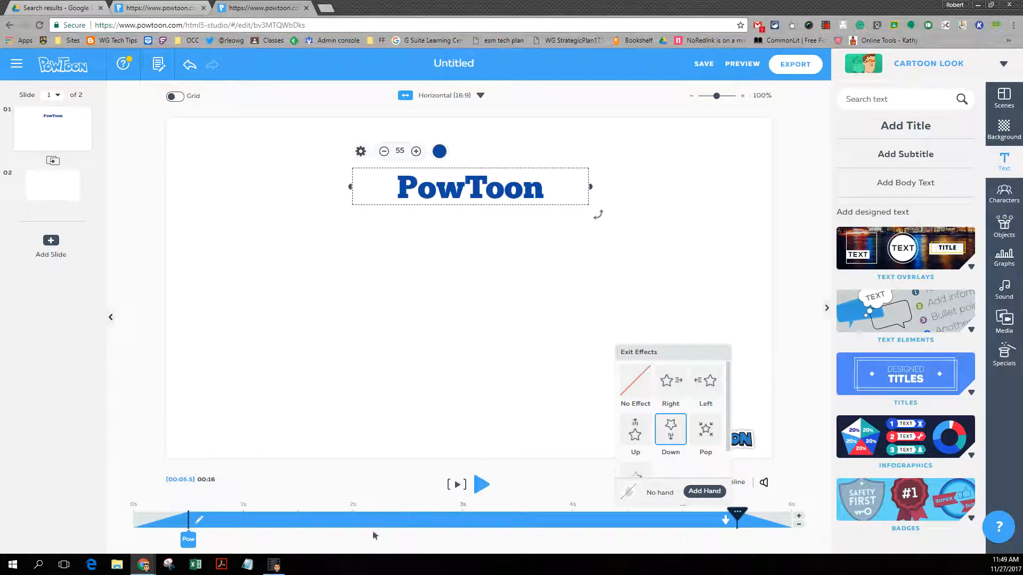
Play the first slide from 0 seconds to check the title's effects, and return to that slide
drag(737, 515, 112, 518)
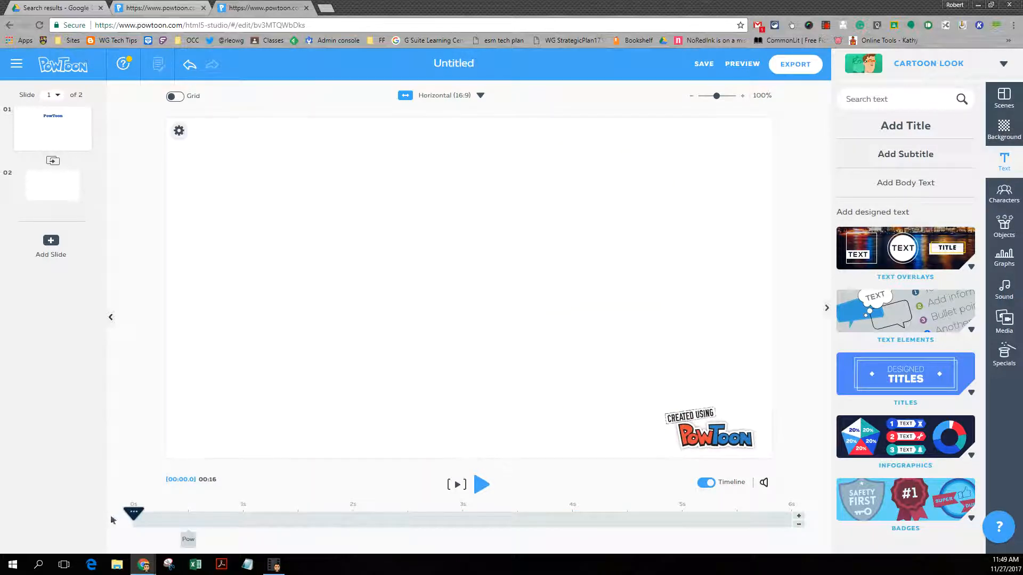
click(481, 484)
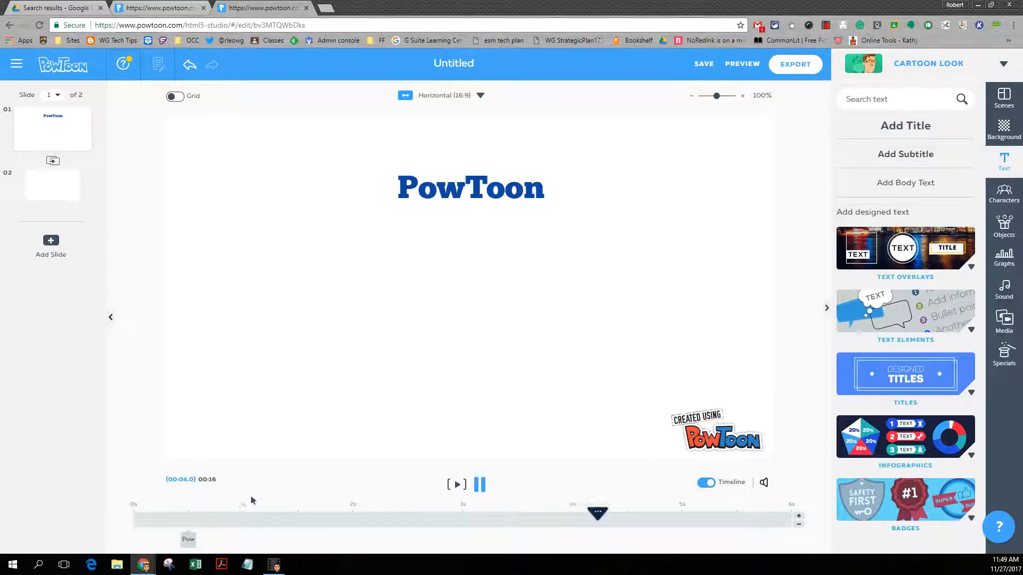
click(481, 486)
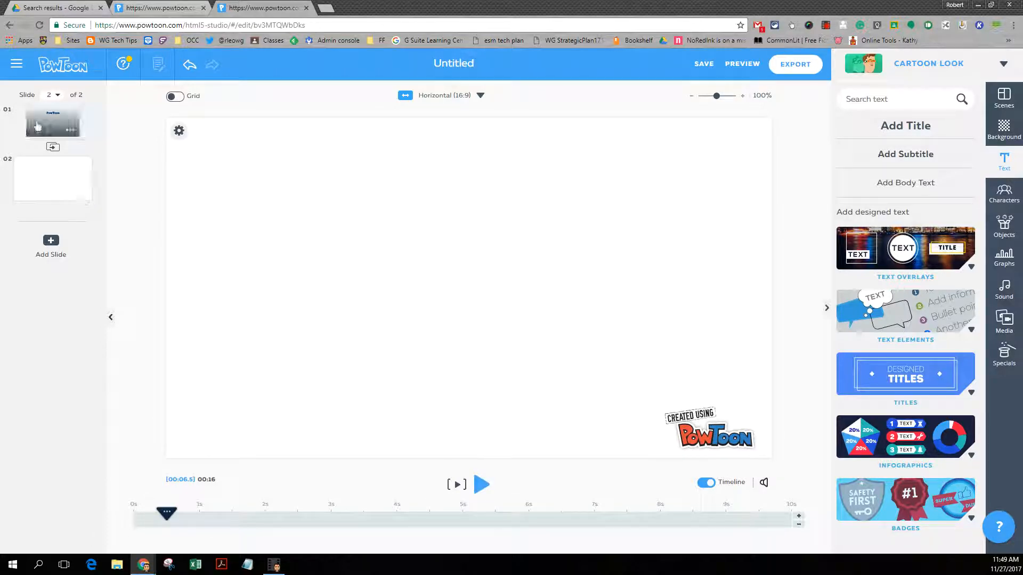
click(51, 125)
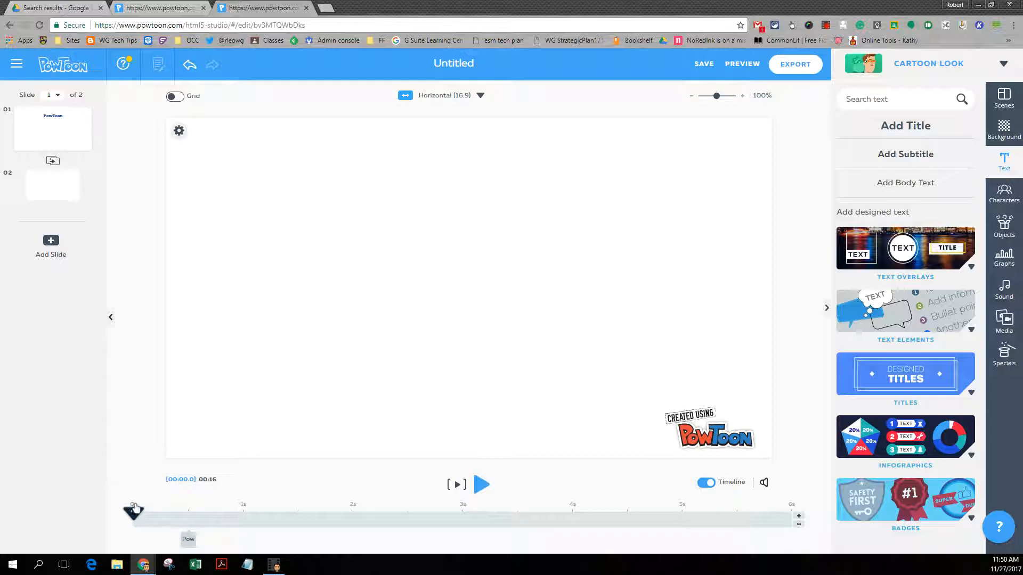
Try delaying the title's entry on the timeline to 1 second and move it back to 0.5 seconds
click(188, 539)
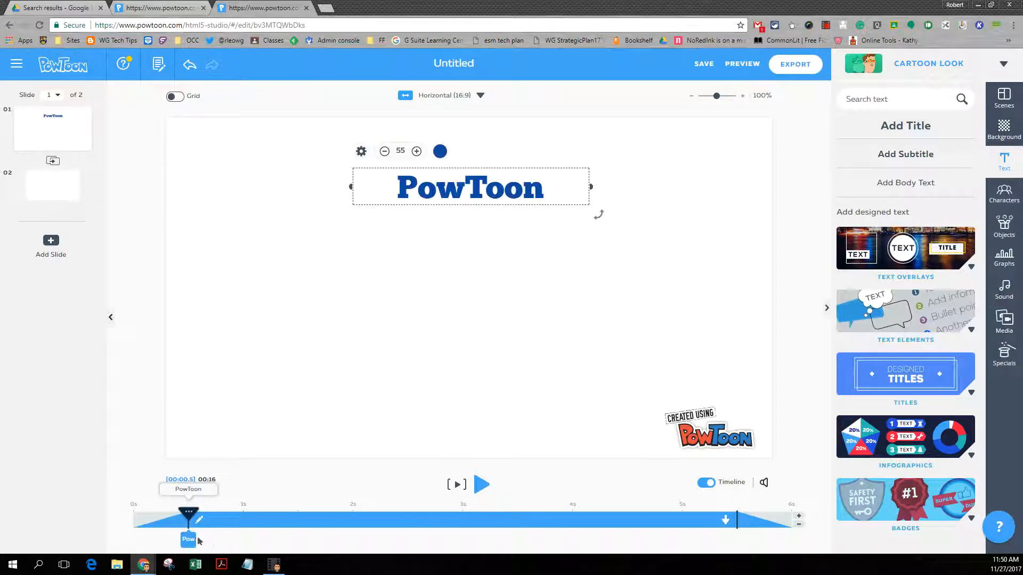
drag(195, 541, 238, 541)
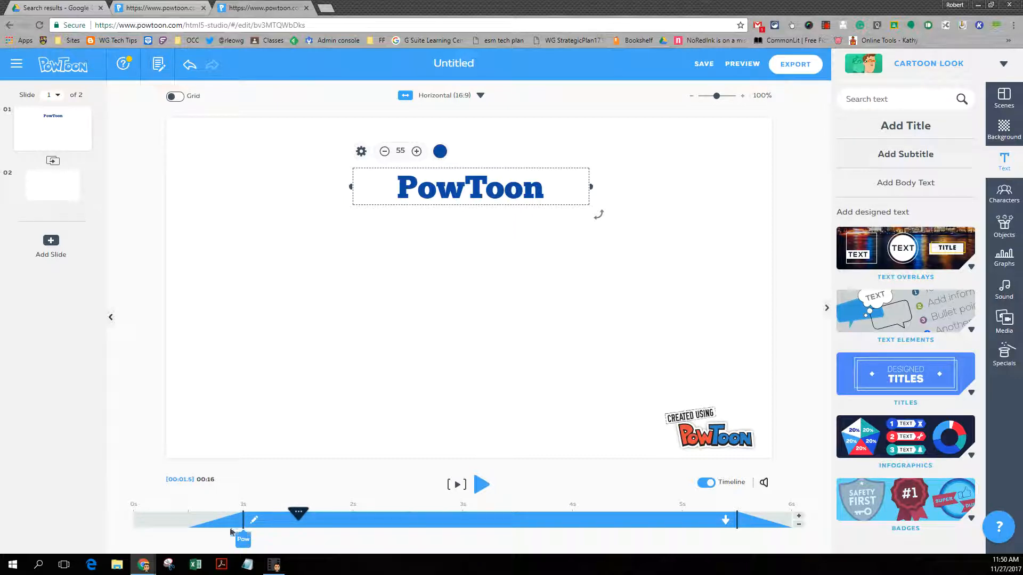
drag(253, 531, 198, 531)
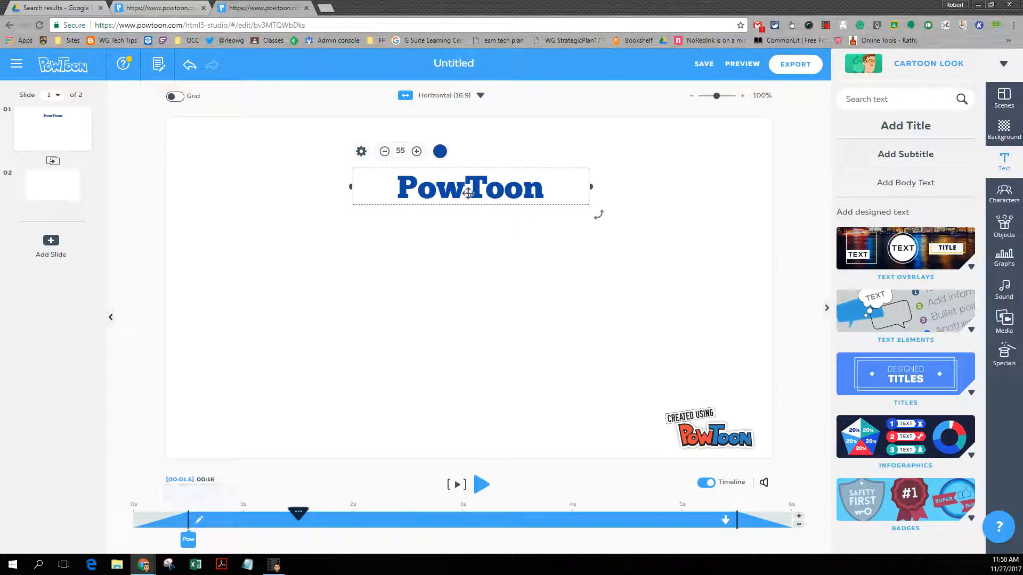
Add a subtitle reading "Let's Make an Animated Presentation" and widen its text box so it fits on one line
drag(470, 192, 493, 188)
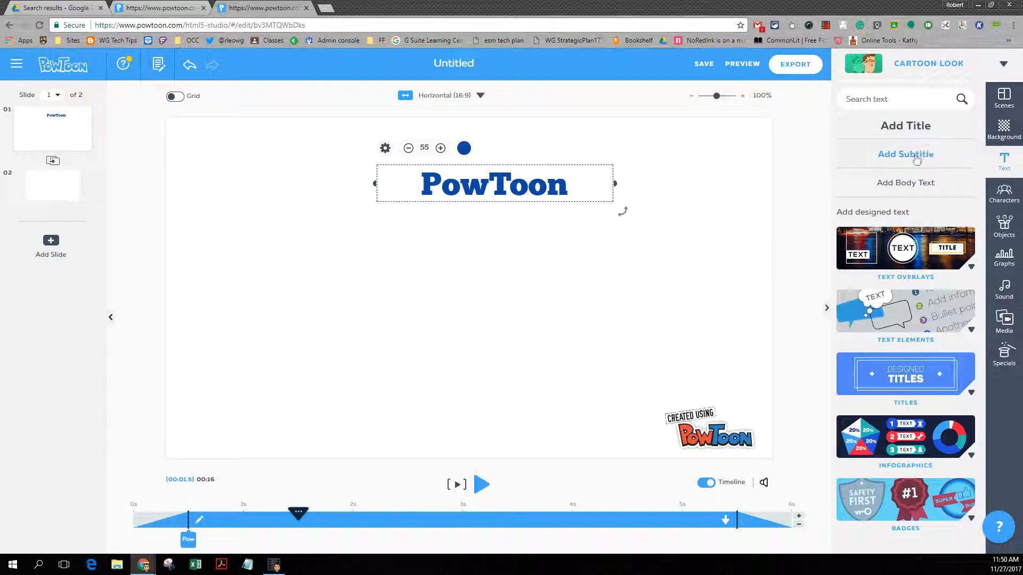
click(915, 160)
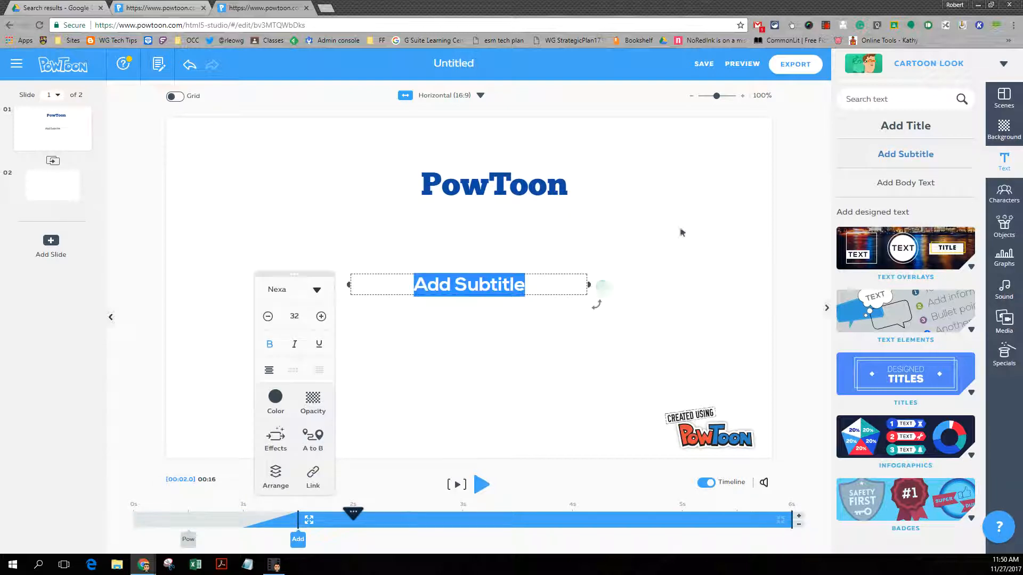
text(Le)
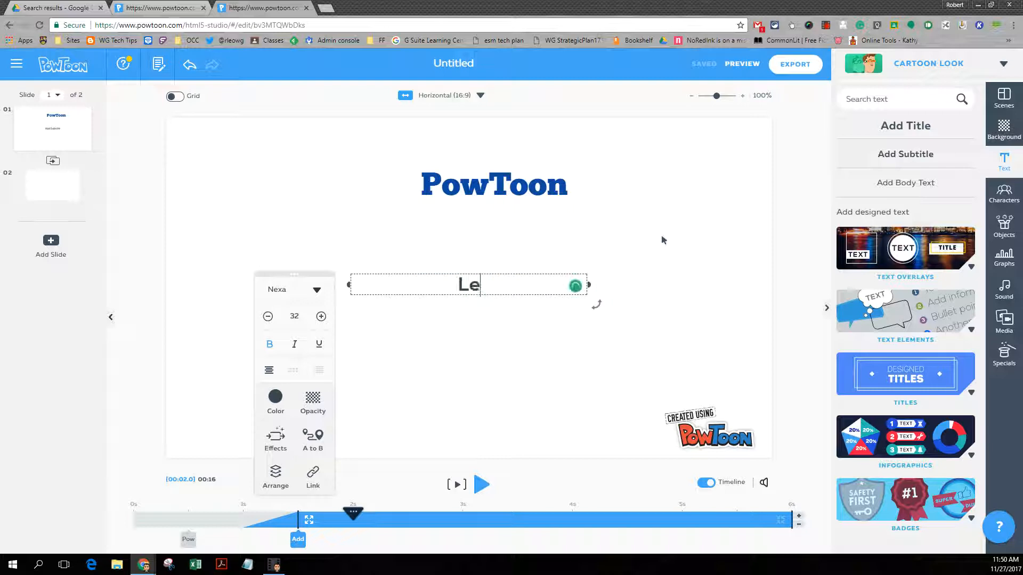
text(t's Make )
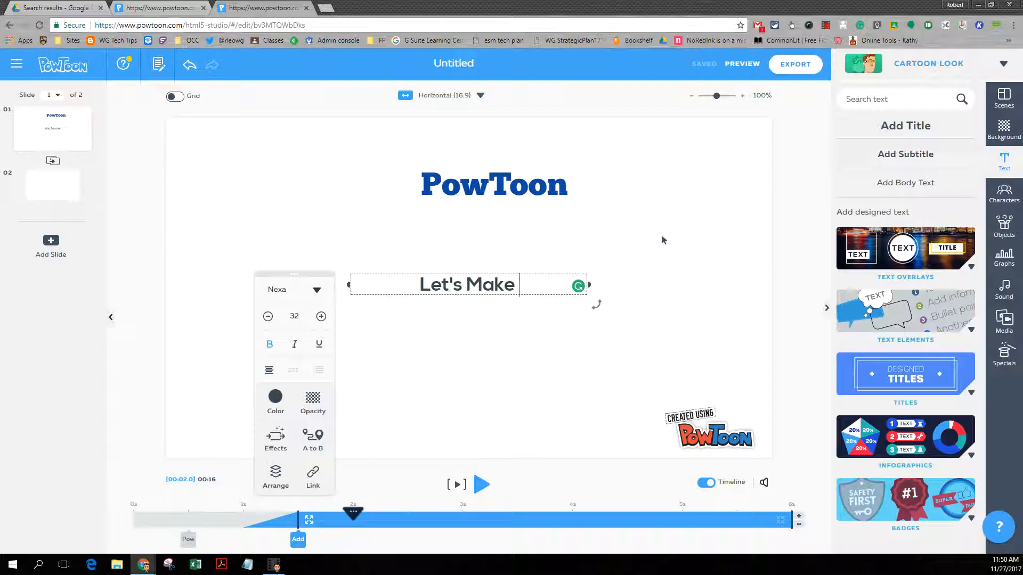
text(an Animated)
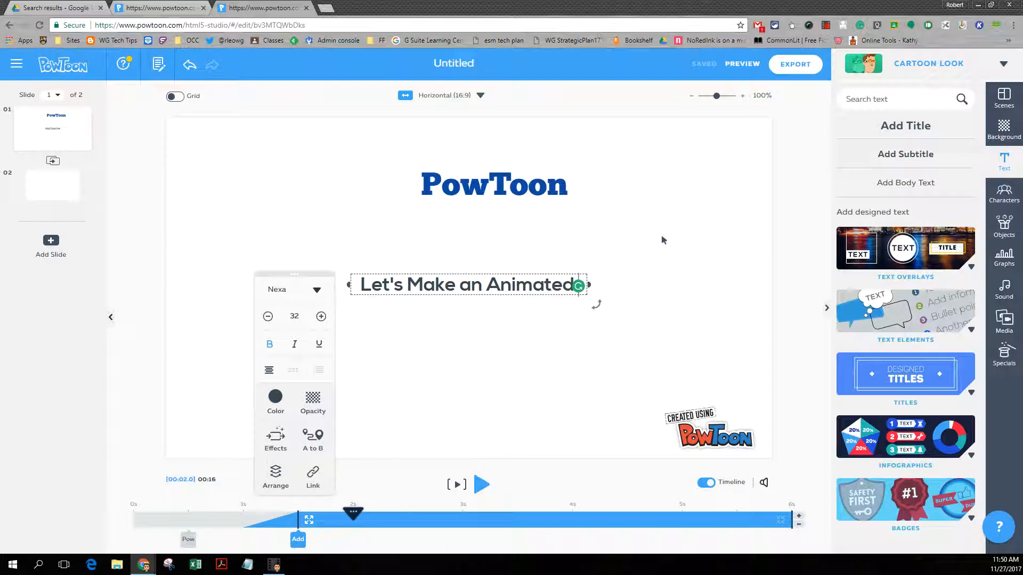
text( Presentation)
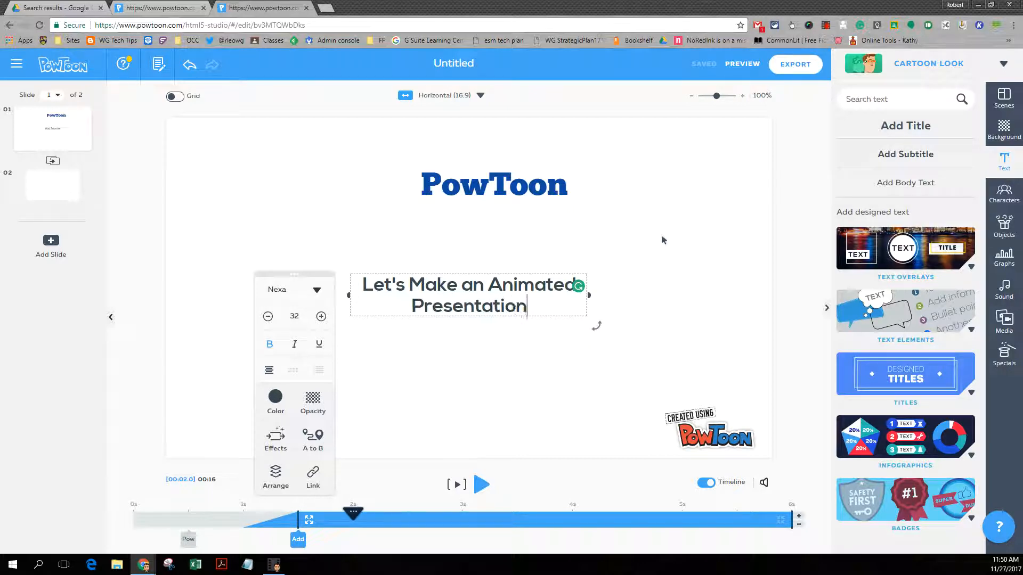
drag(589, 295, 712, 286)
drag(348, 287, 244, 283)
Enlarge the title to font size 65 and reposition it centred near the top of the slide, above the subtitle
click(473, 198)
drag(473, 198, 450, 227)
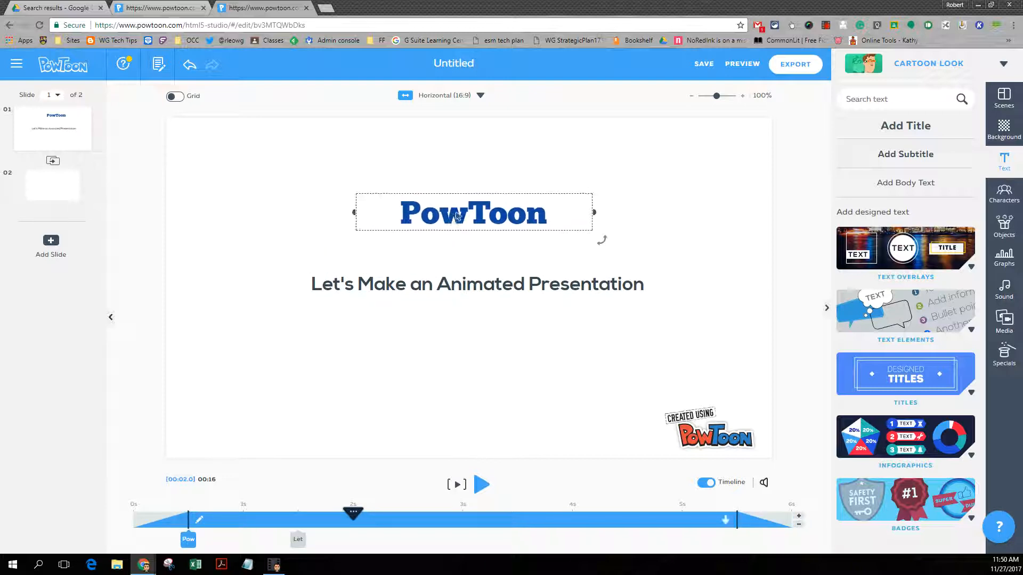
click(419, 178)
click(419, 178)
click(419, 177)
click(418, 178)
click(418, 178)
click(419, 178)
click(418, 178)
click(419, 178)
click(419, 178)
click(418, 178)
drag(466, 210, 469, 173)
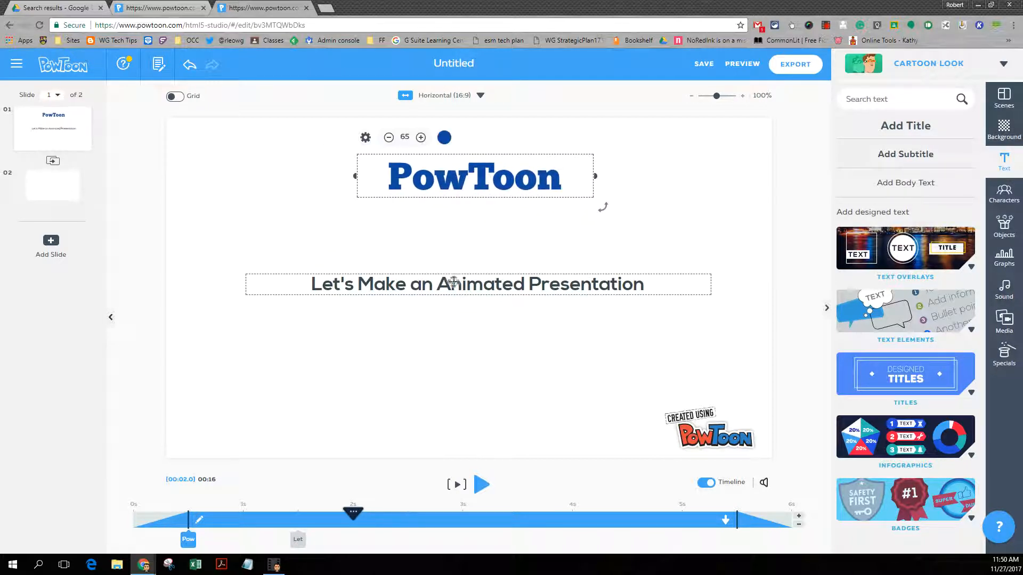
Give the subtitle an A to B motion from above the title straight down to the slide's middle, with its entry at 2 seconds
drag(449, 285, 444, 254)
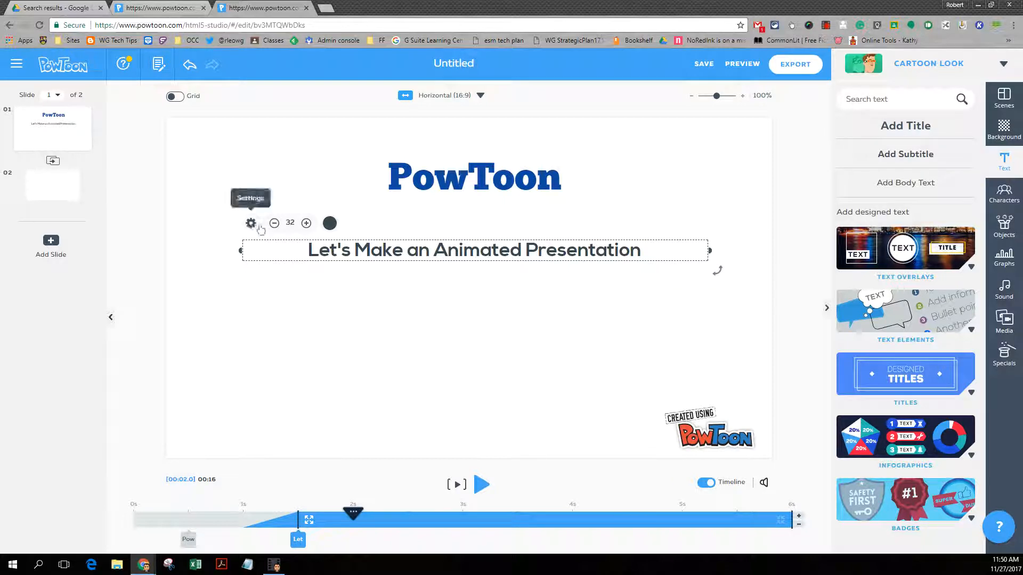
click(250, 224)
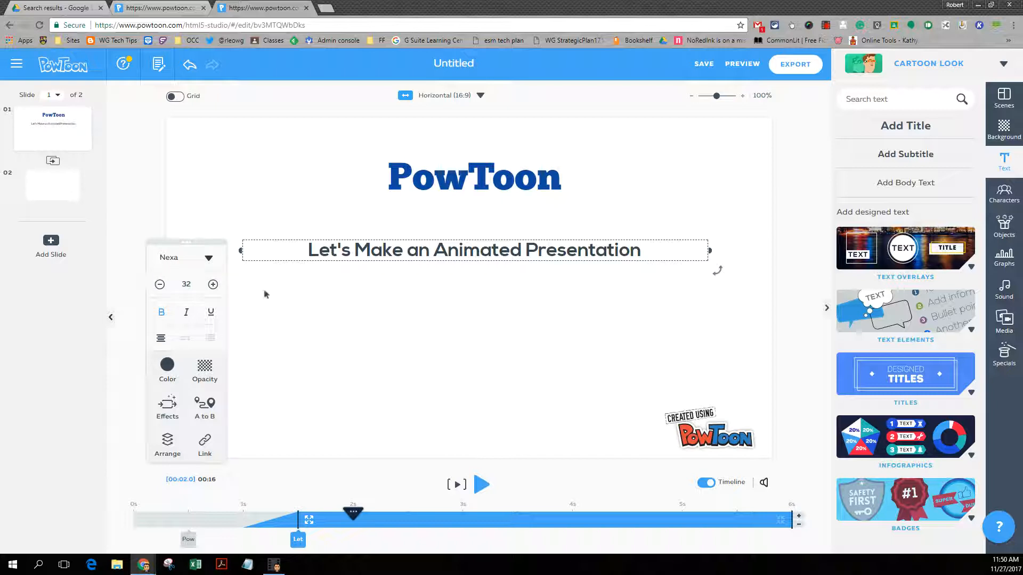
click(204, 406)
drag(458, 280, 475, 436)
drag(460, 248, 459, 134)
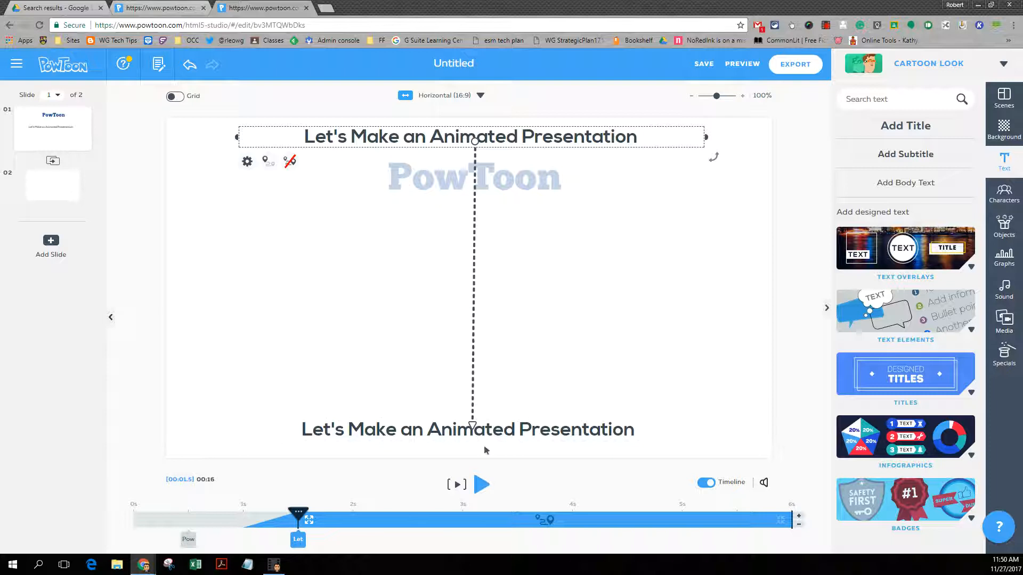
drag(477, 429, 485, 298)
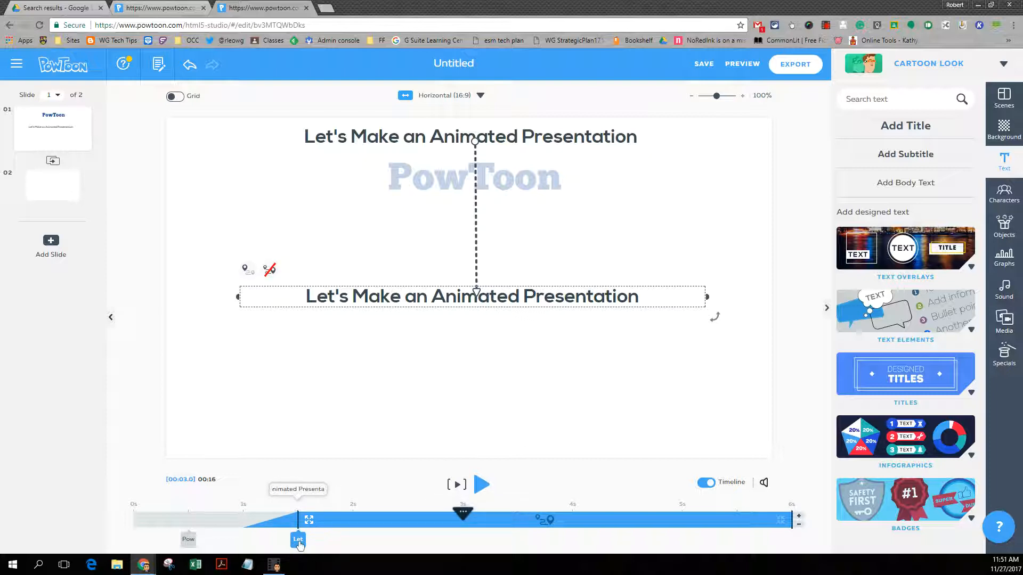
drag(300, 544, 343, 541)
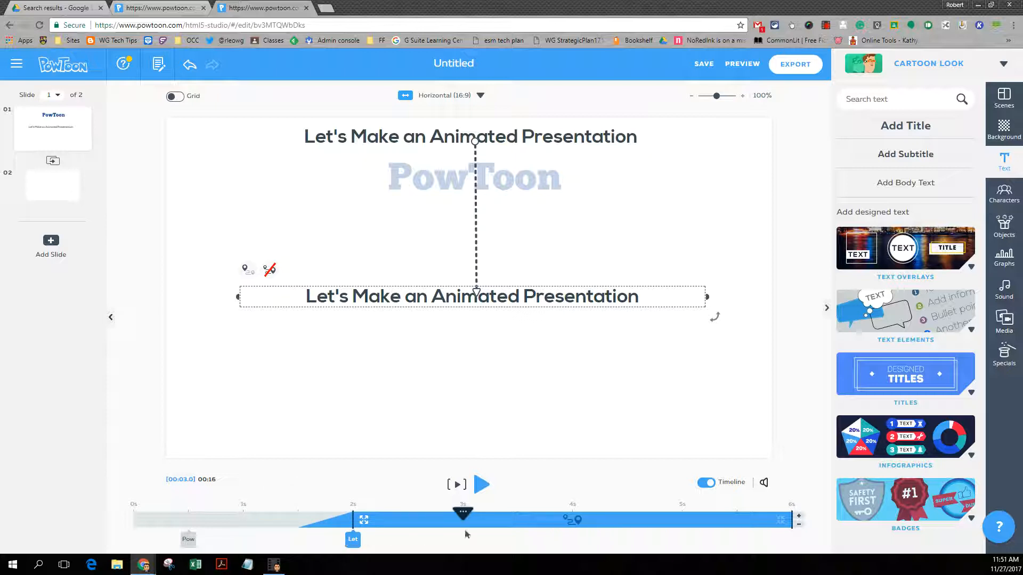
Play the first slide from 0 seconds to check the subtitle's motion, and return to that slide
drag(465, 514, 133, 514)
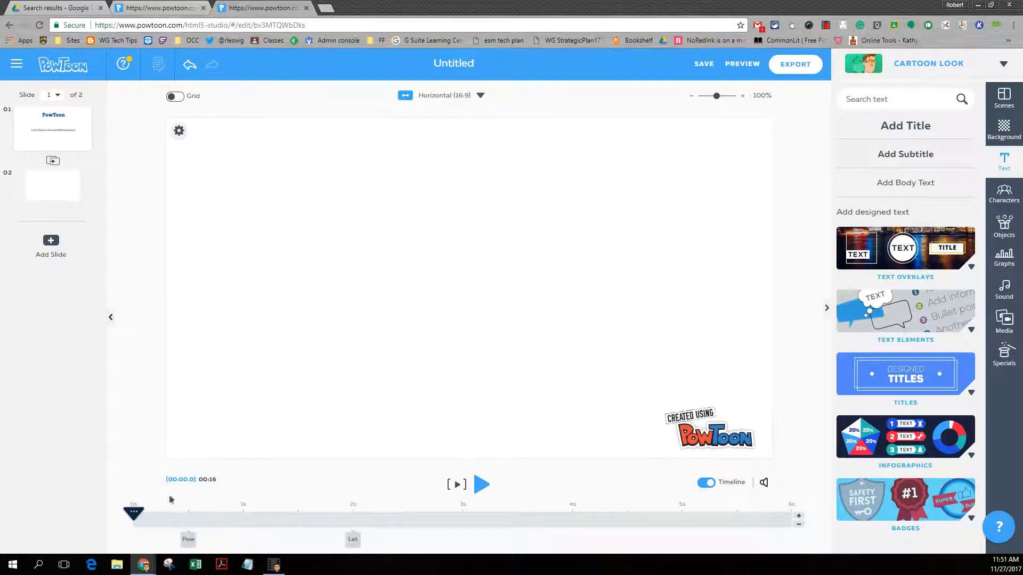
click(481, 485)
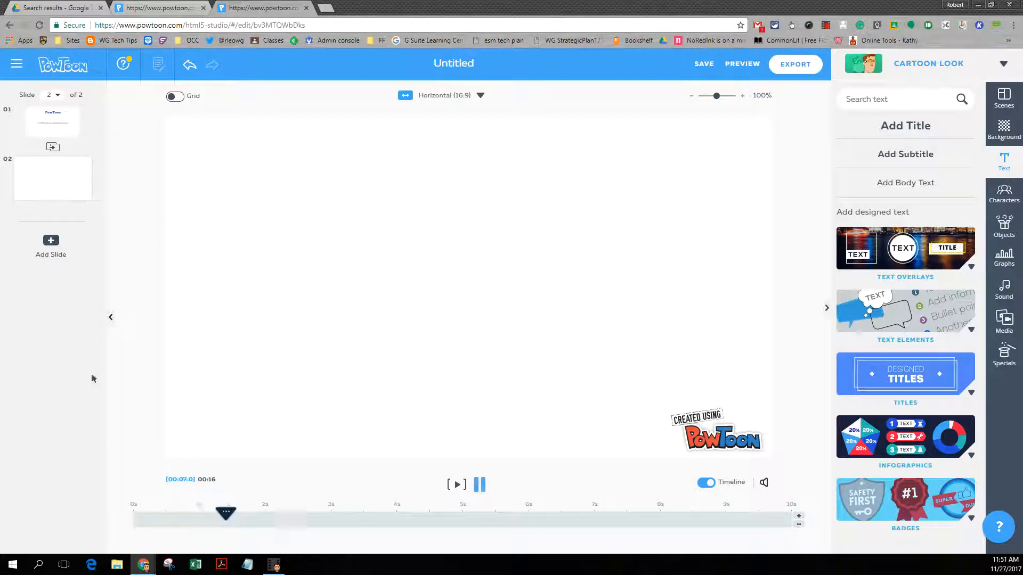
click(478, 486)
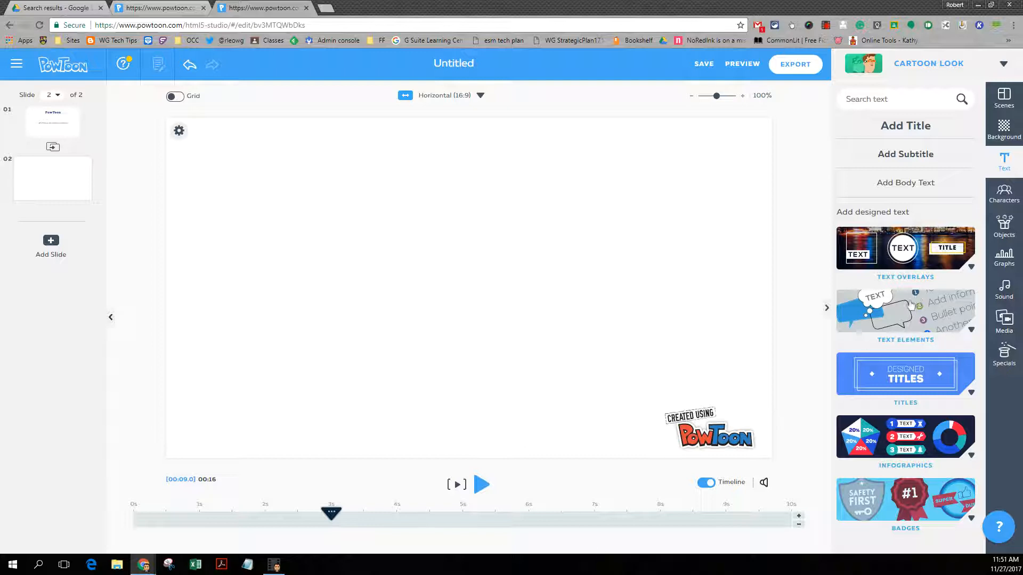
click(52, 126)
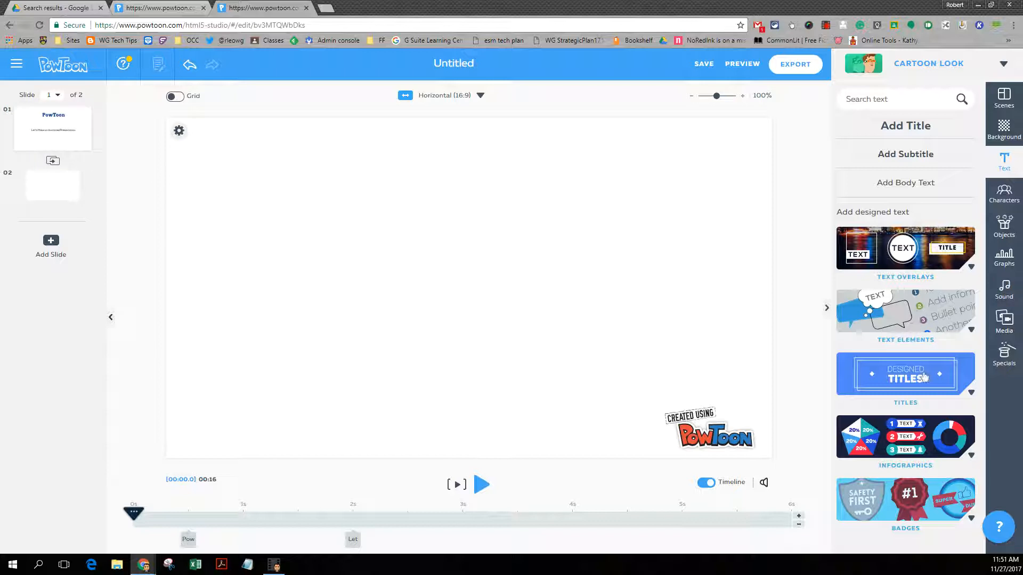
Try adding the A-B-C banner list infographic to the first slide, inspect its separate parts, and undo the insertion
click(914, 444)
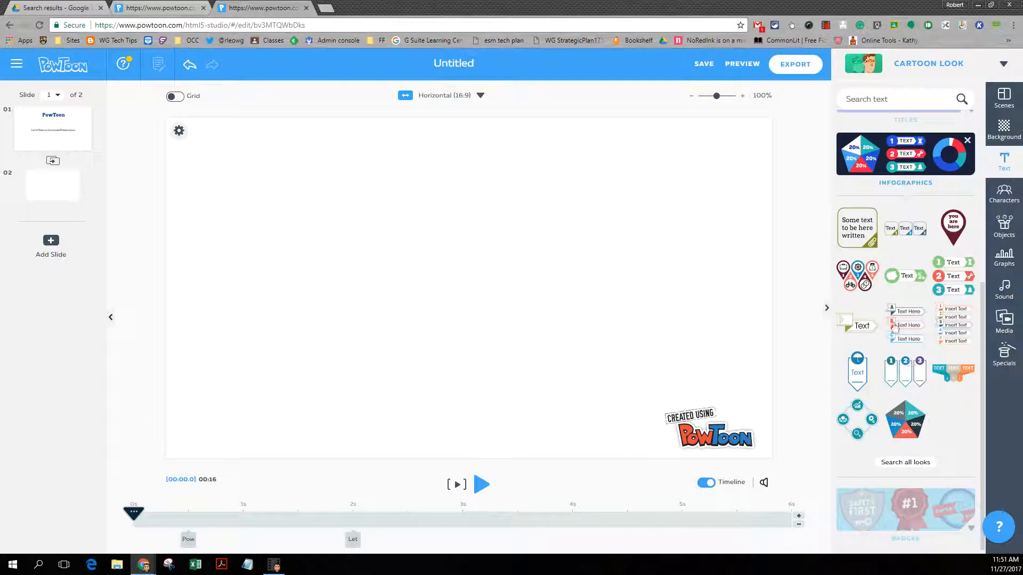
click(904, 321)
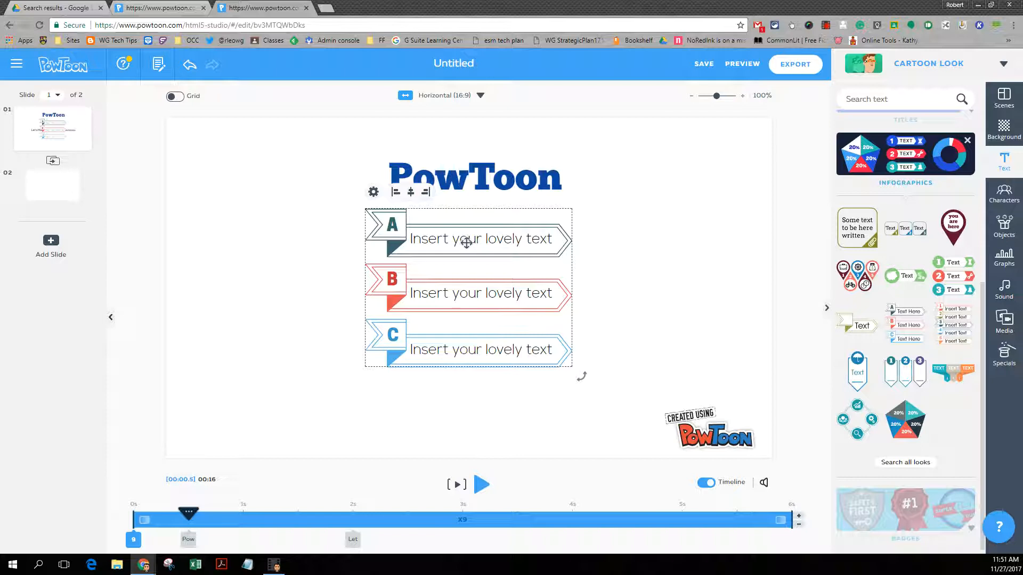
click(591, 425)
click(493, 288)
click(490, 227)
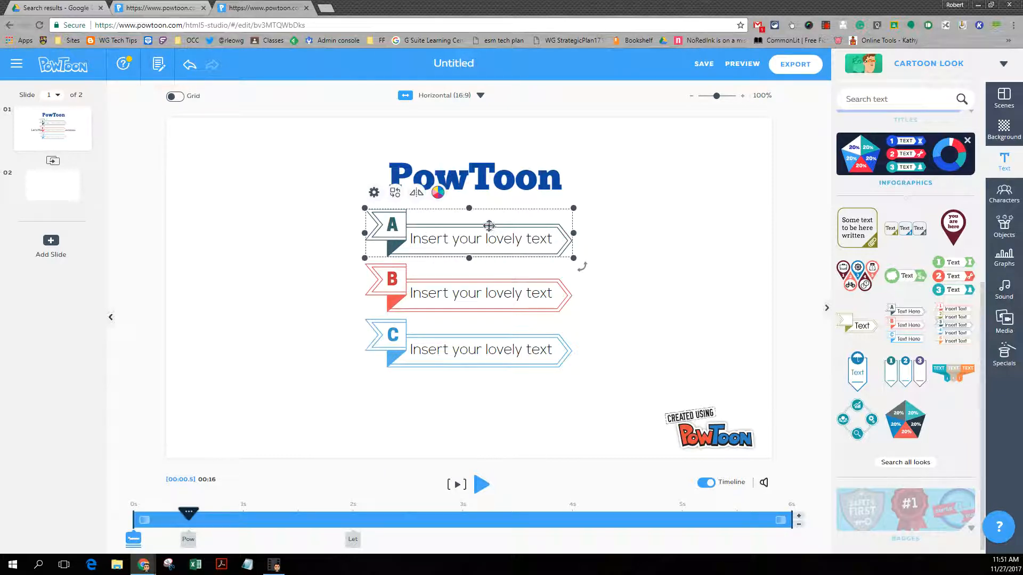
click(190, 65)
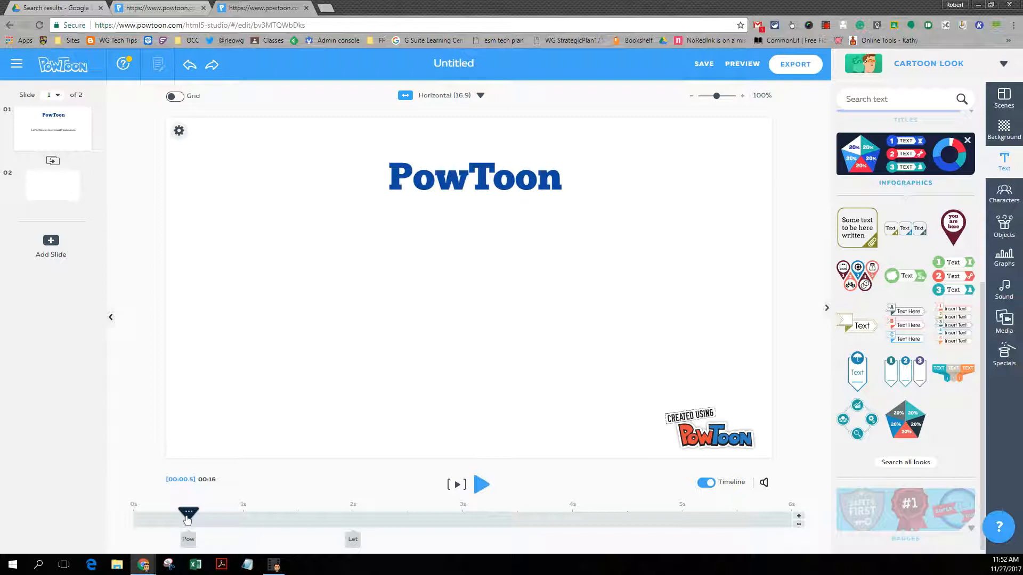
Check the subtitle's motion path at its 2-second entry, and look over the available scenes, backgrounds and text designs
click(352, 540)
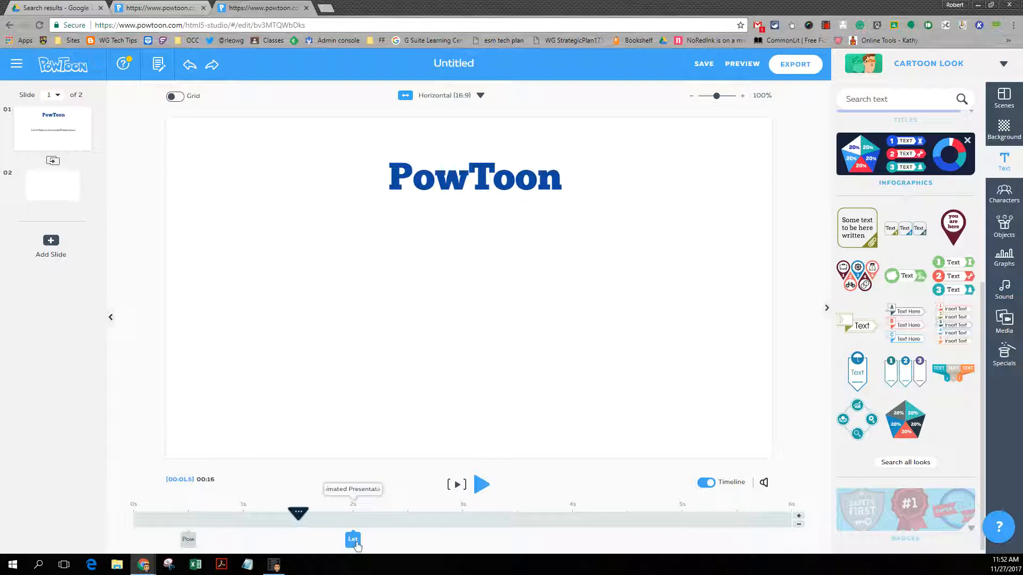
click(354, 543)
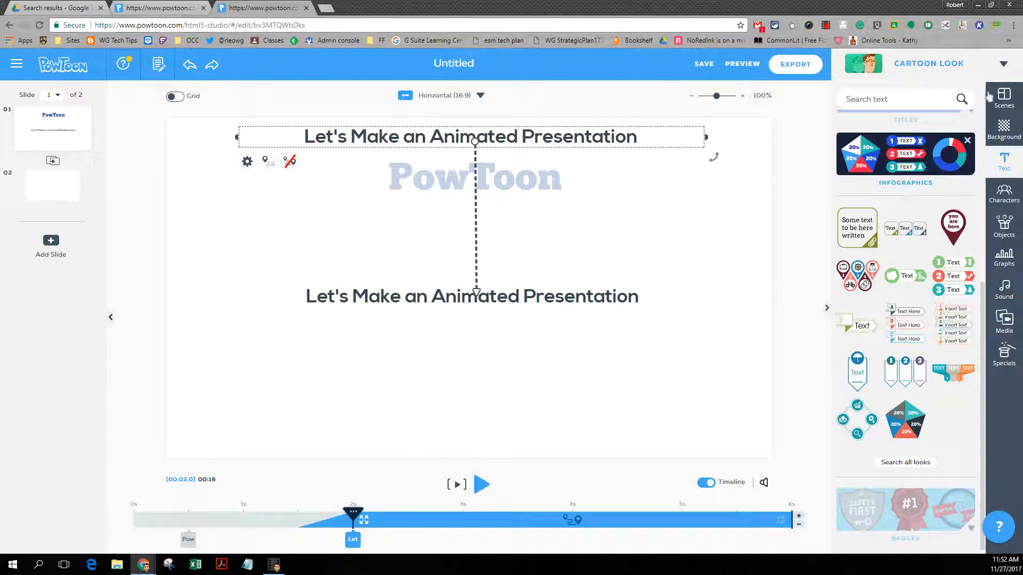
click(1005, 98)
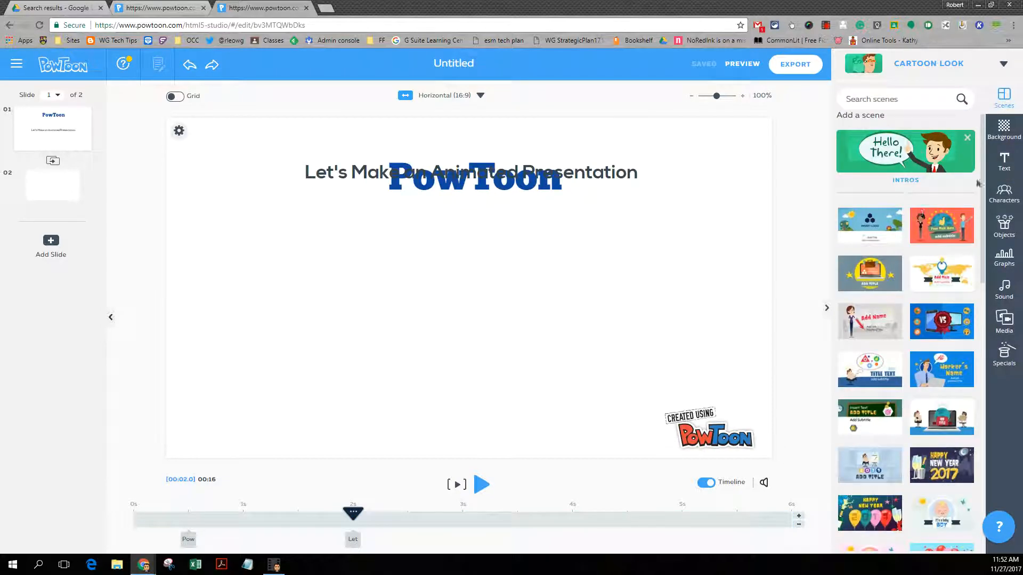
click(999, 126)
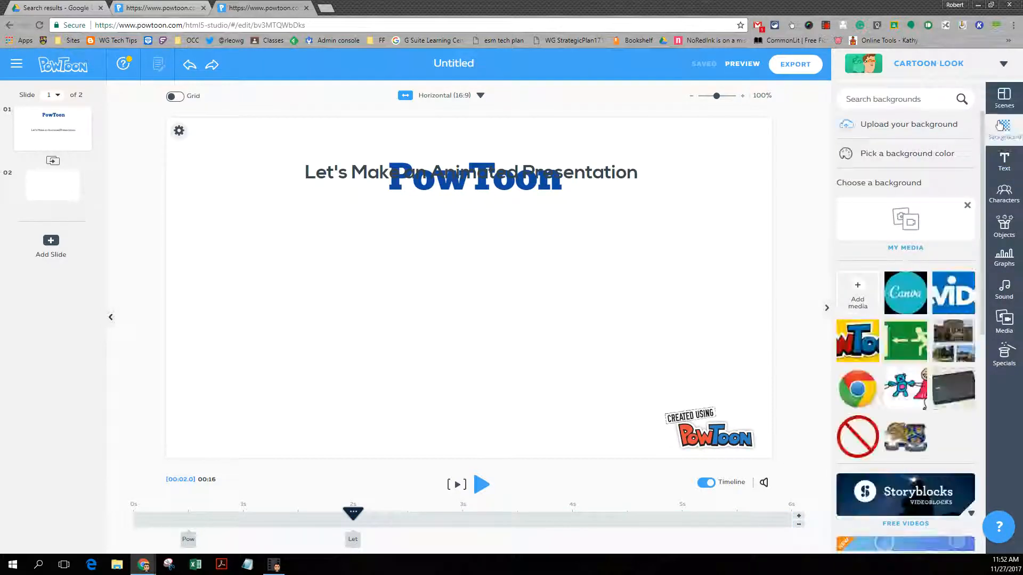
click(1005, 162)
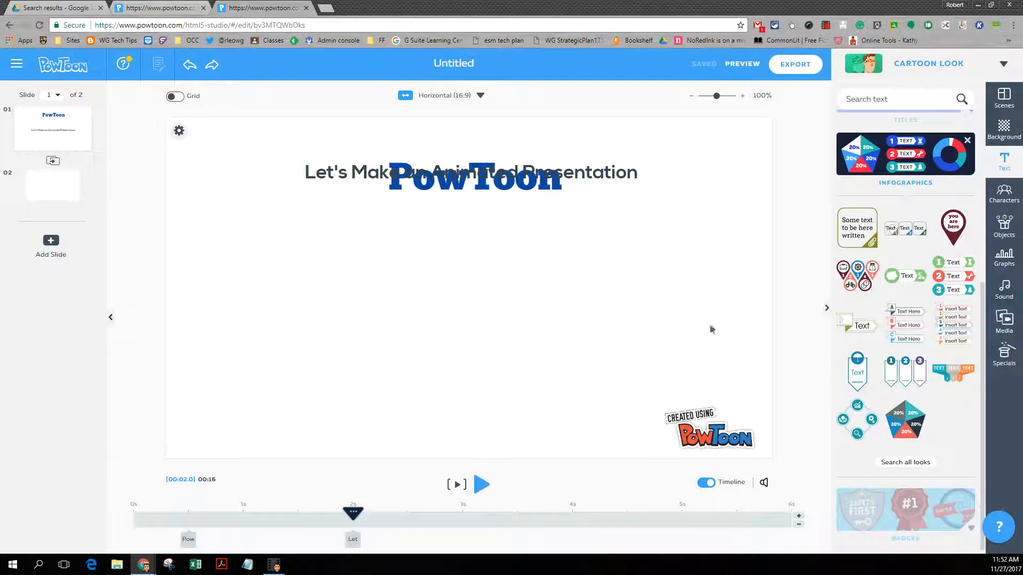